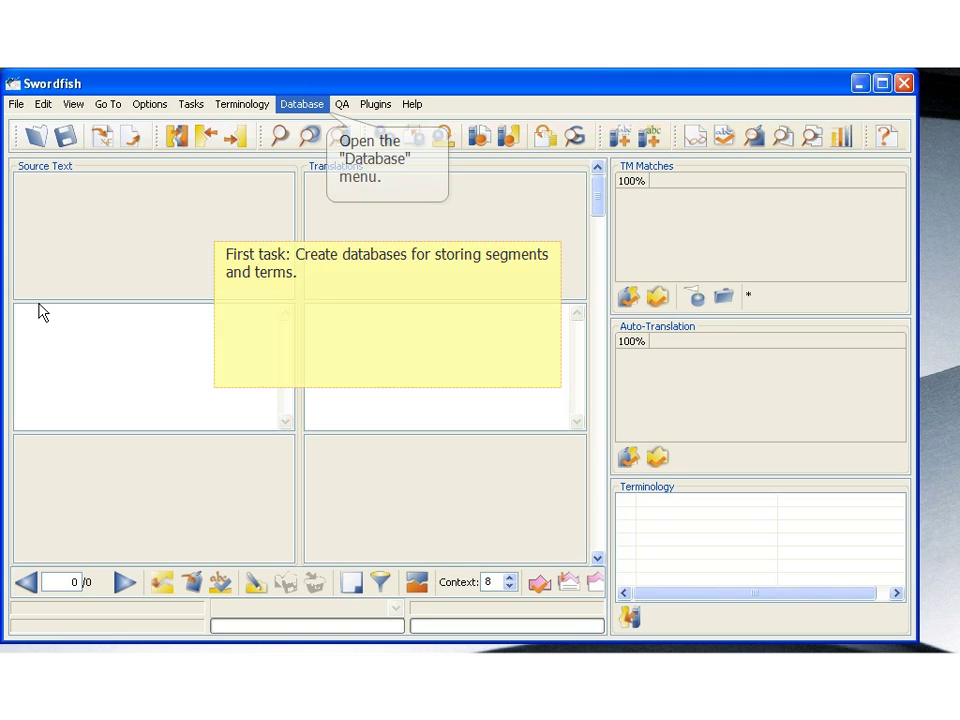
# Step: Create a database named Segments with the Internal database type
pyautogui.click(301, 106)
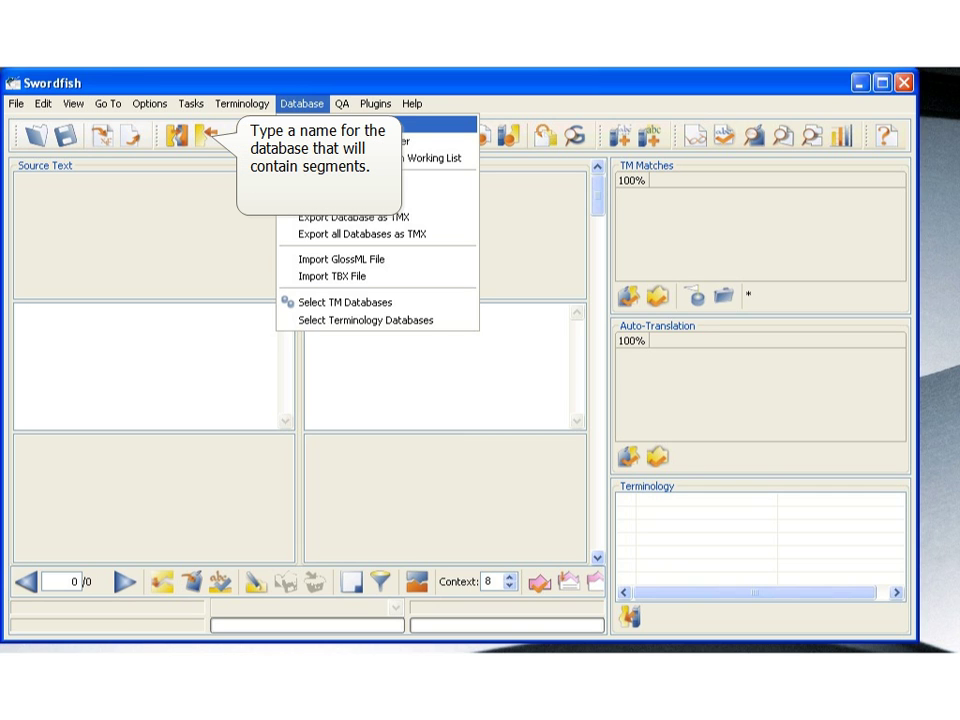
pyautogui.click(306, 124)
pyautogui.write('Segments')
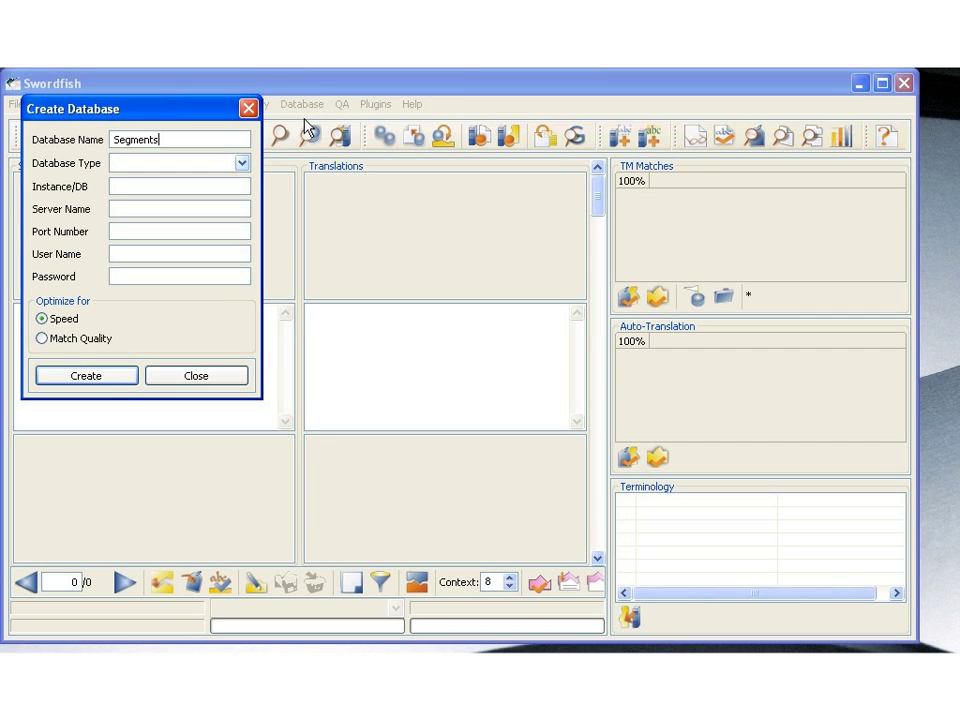
pyautogui.click(243, 163)
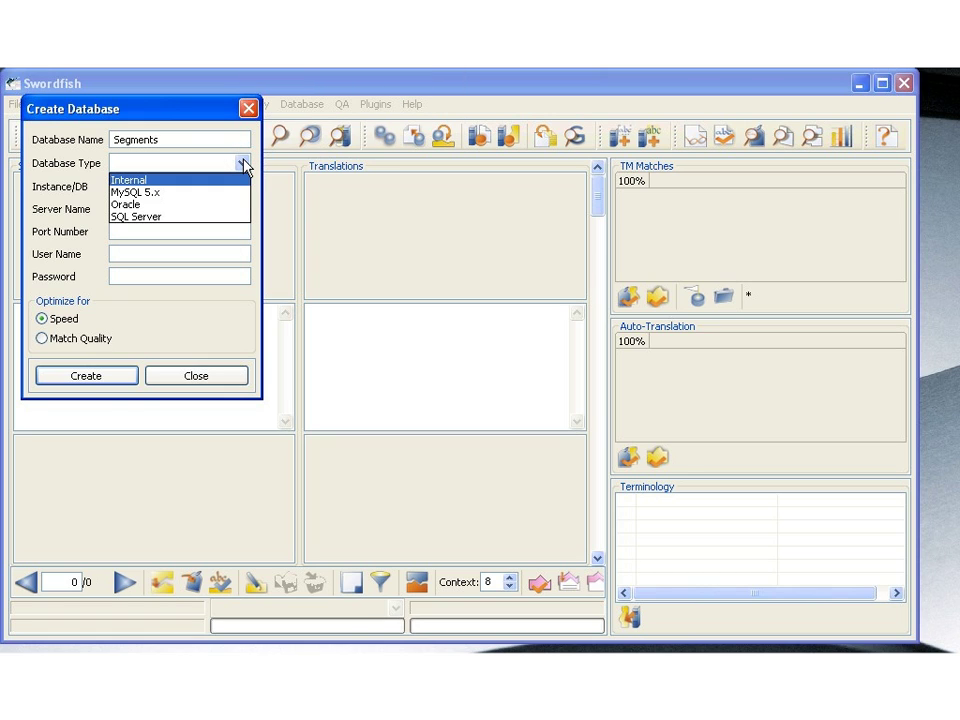
pyautogui.click(215, 181)
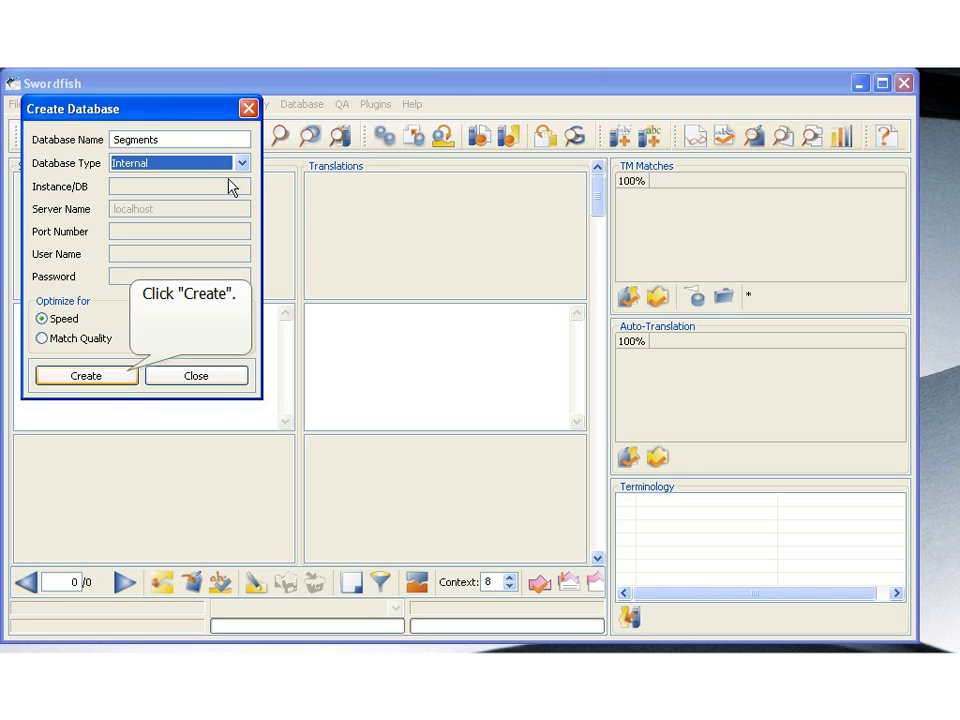
pyautogui.click(100, 378)
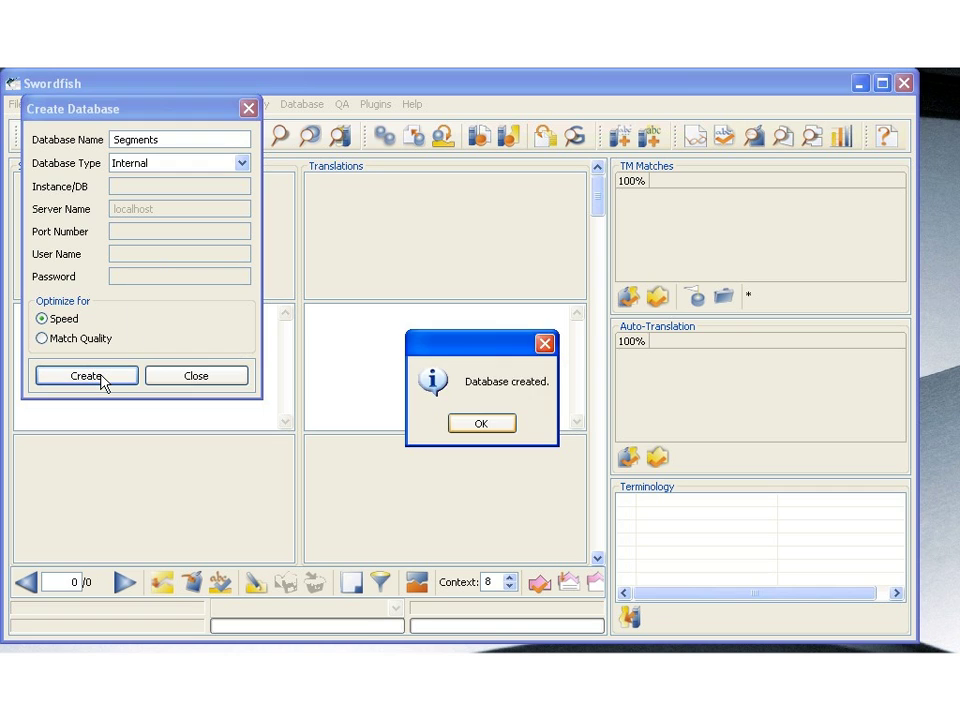
pyautogui.click(488, 429)
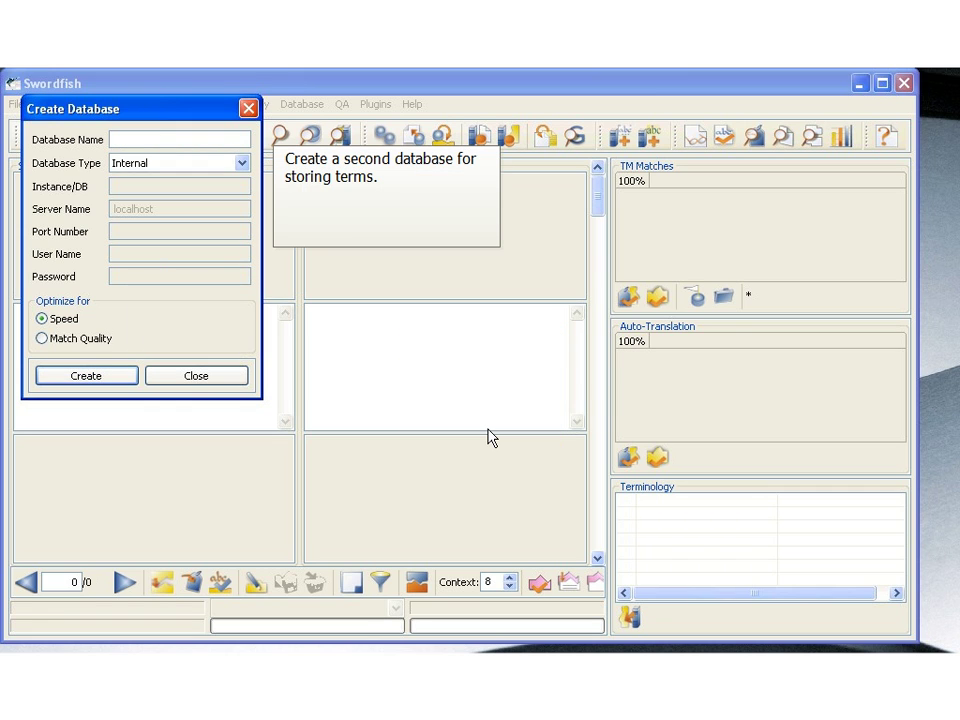
# Step: Create a second Internal database named Terms, optimized for Match Quality, and finish creating databases
pyautogui.click(214, 140)
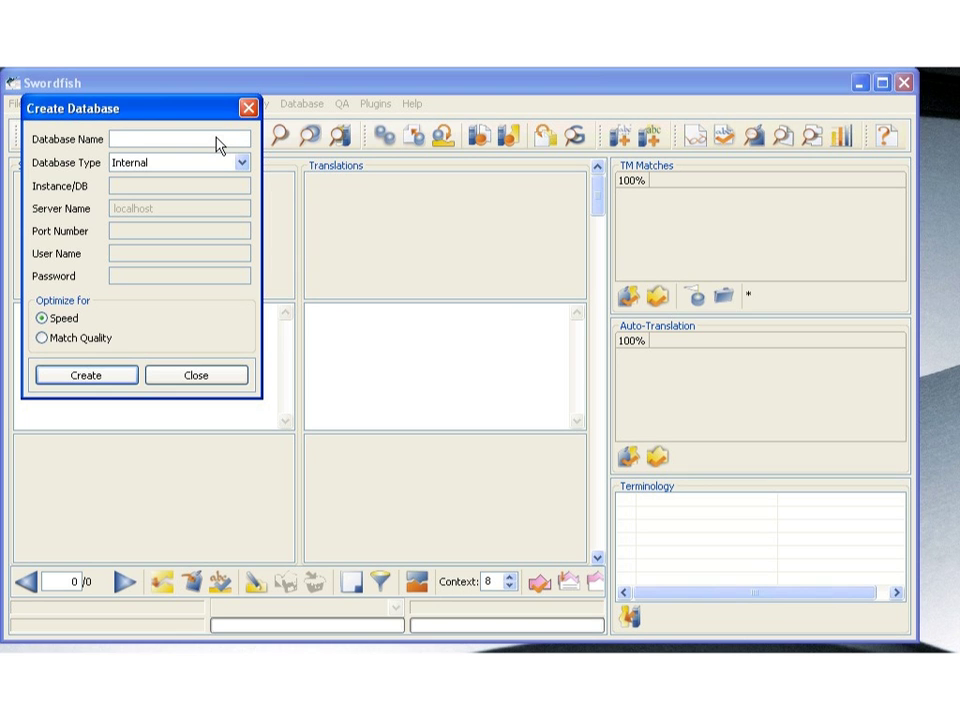
pyautogui.write('T')
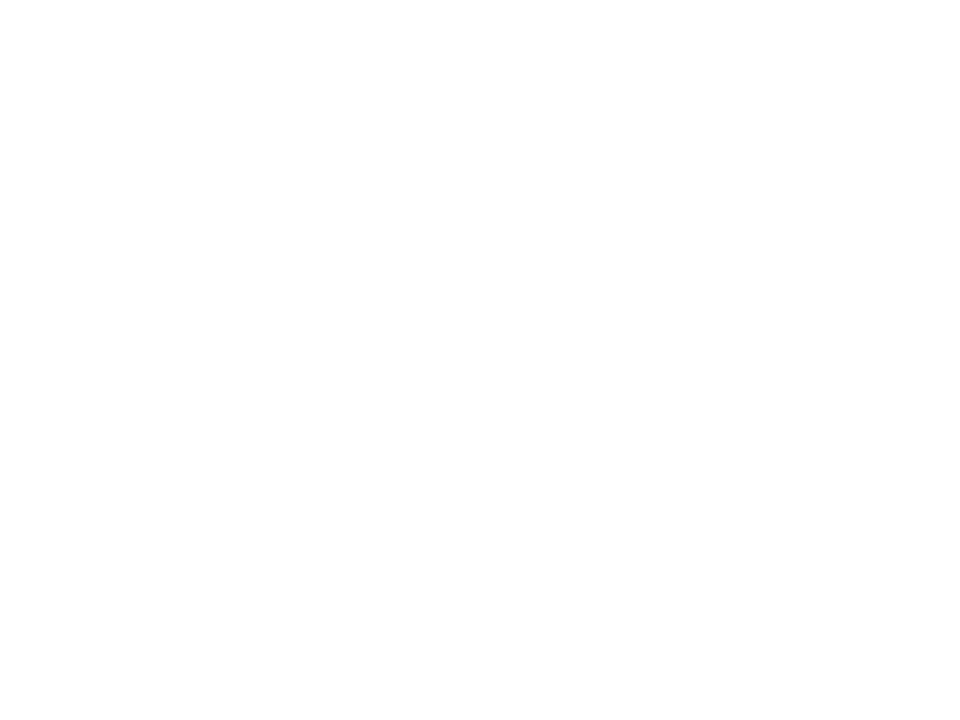
pyautogui.write('erms')
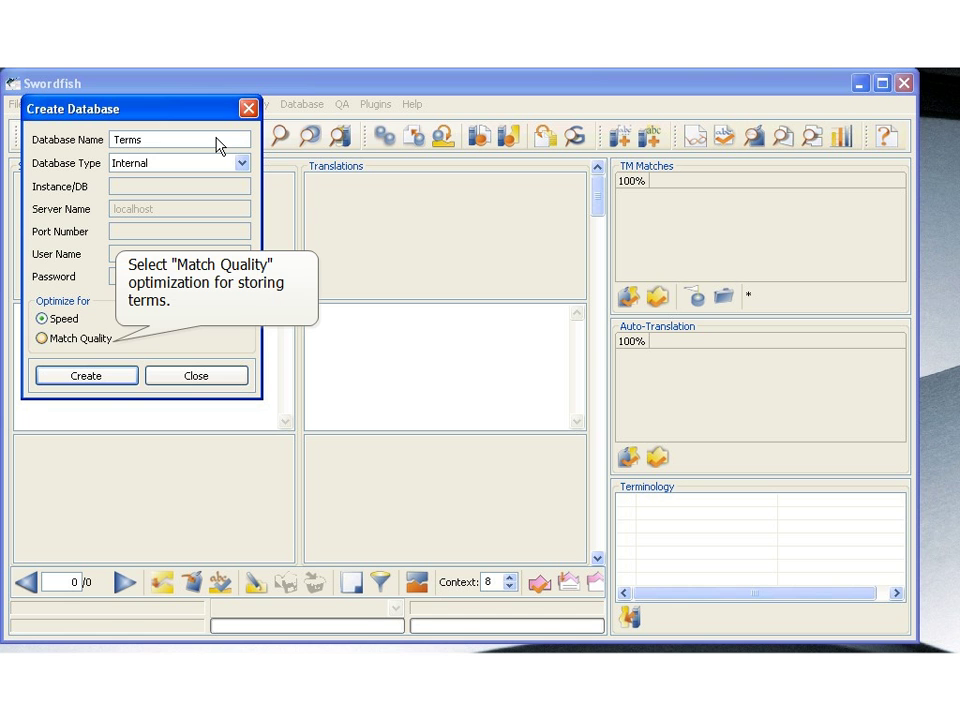
pyautogui.click(80, 340)
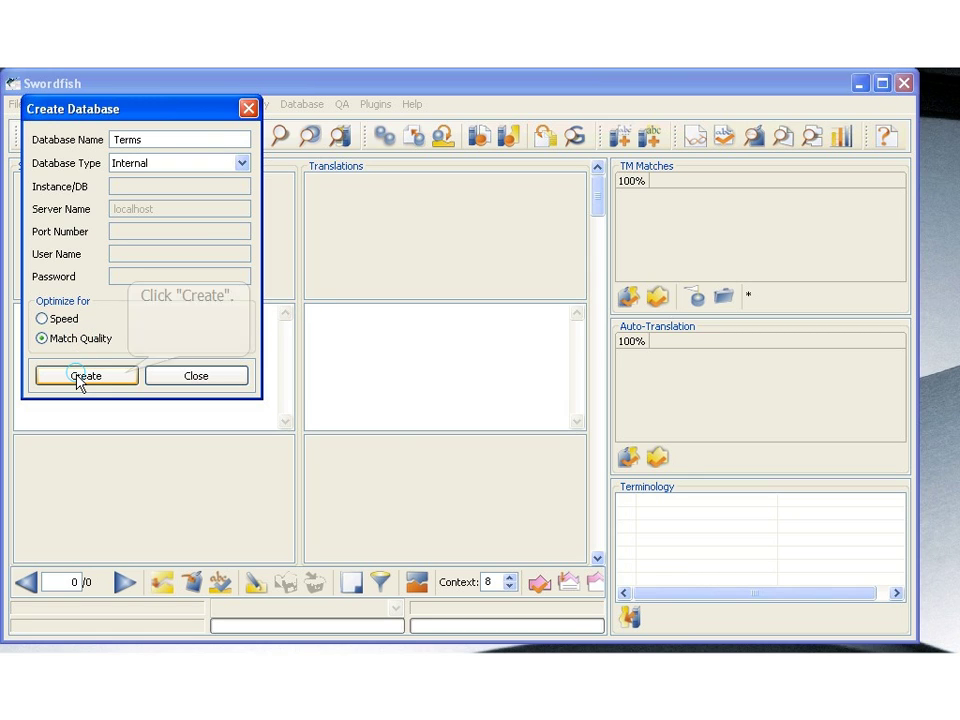
pyautogui.click(80, 377)
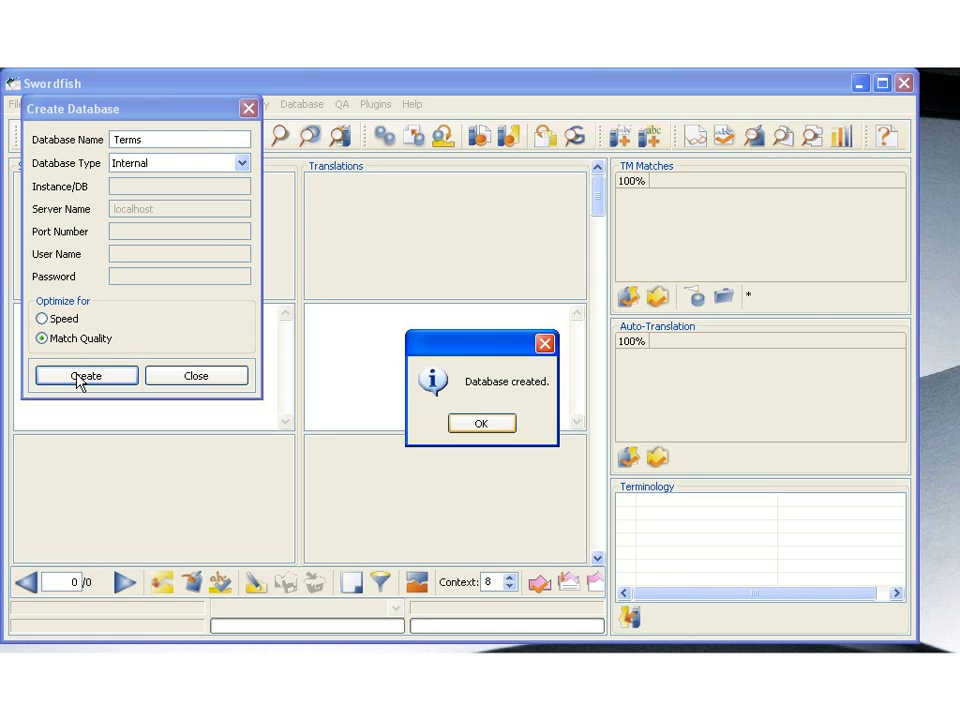
pyautogui.click(472, 430)
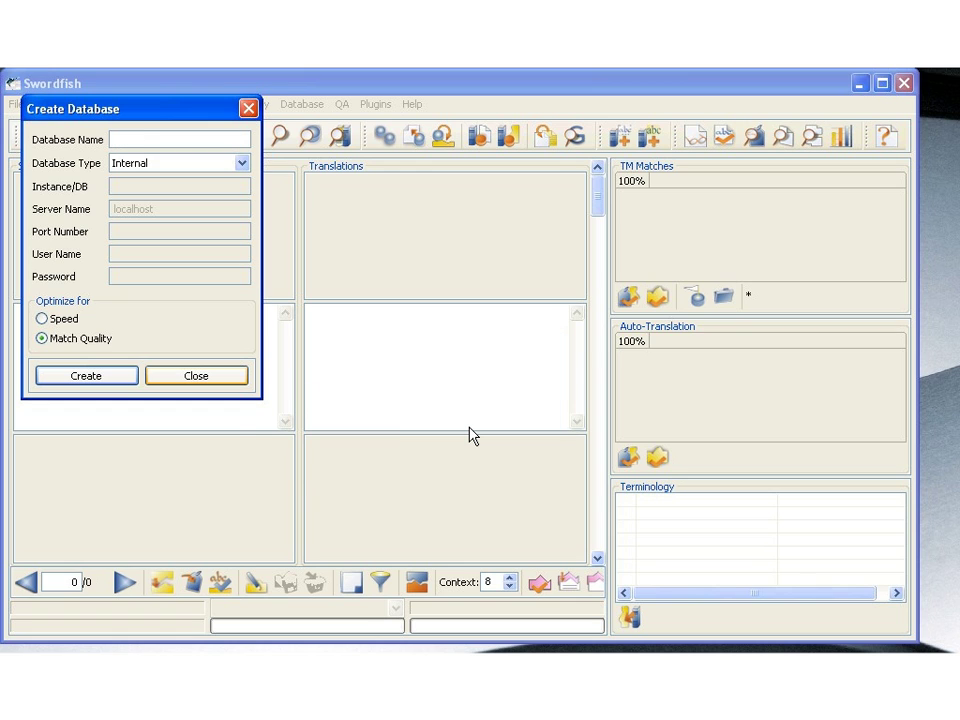
pyautogui.click(236, 384)
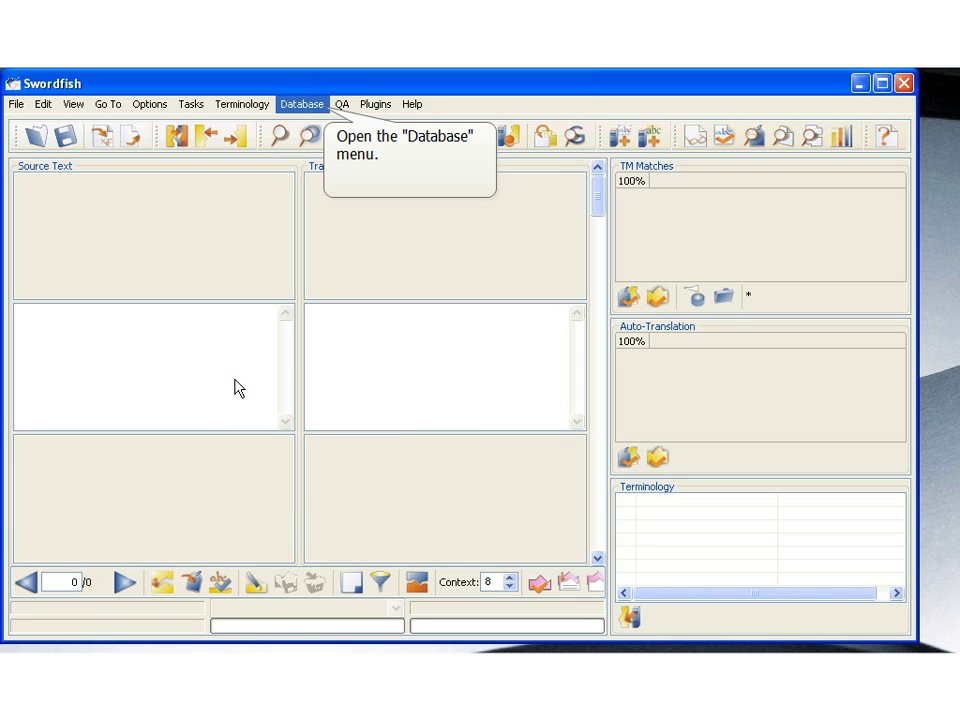
# Step: Enable the Segments database for translation memory and make it the write-enabled TM database
pyautogui.click(302, 106)
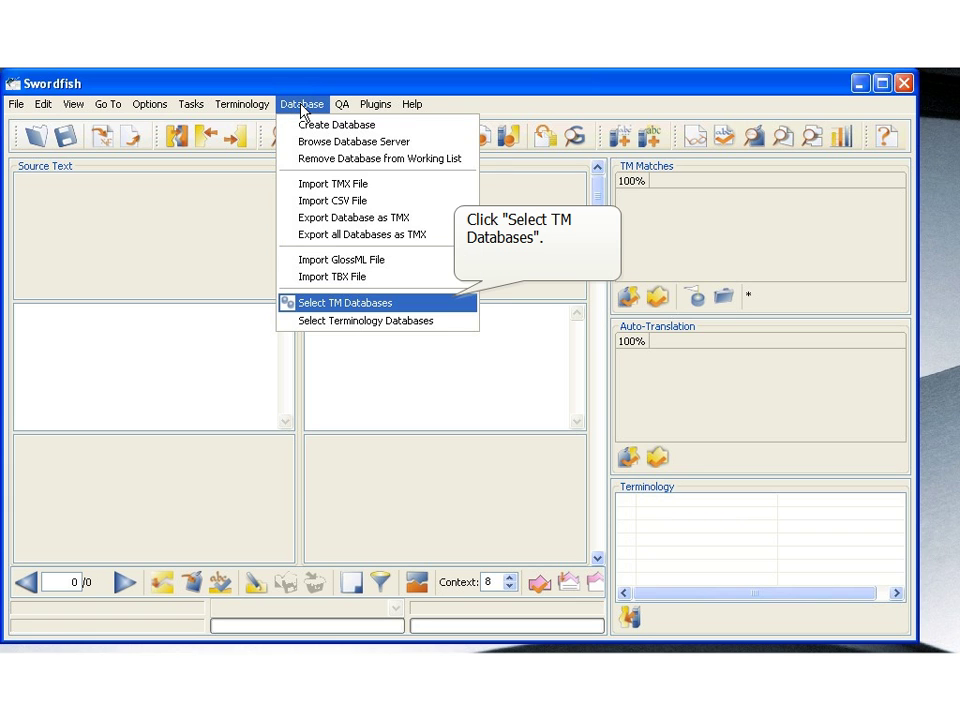
pyautogui.click(306, 302)
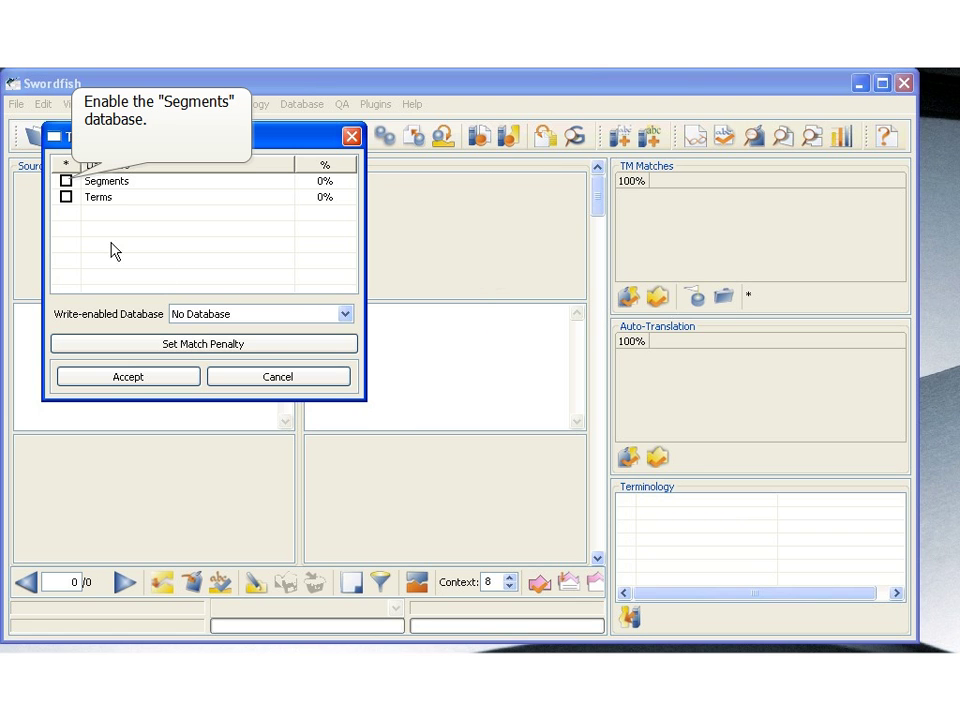
pyautogui.click(66, 181)
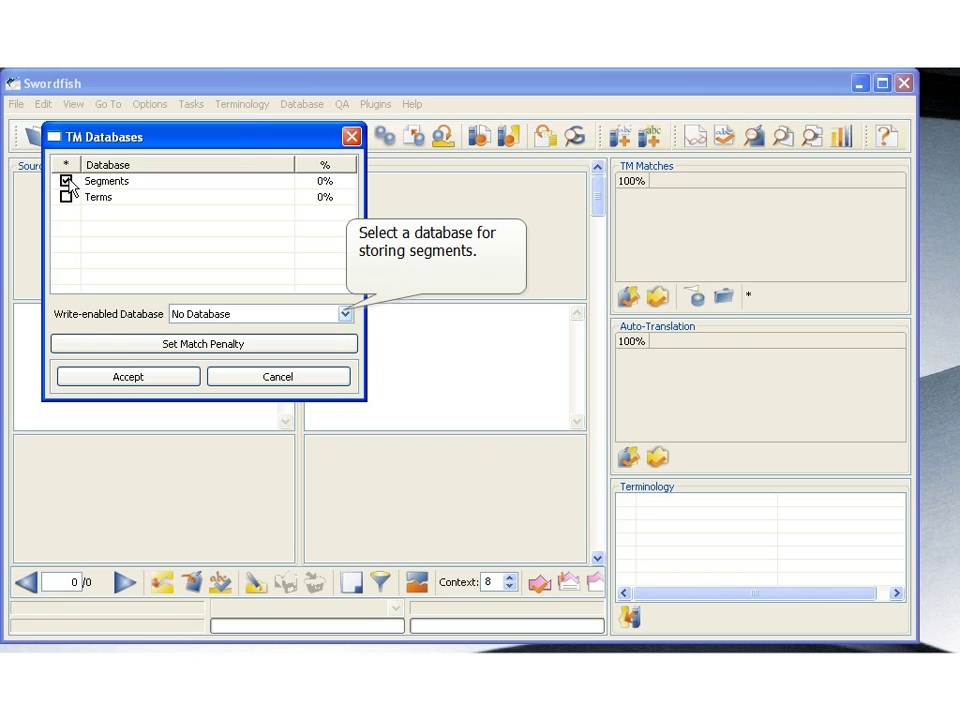
pyautogui.click(345, 314)
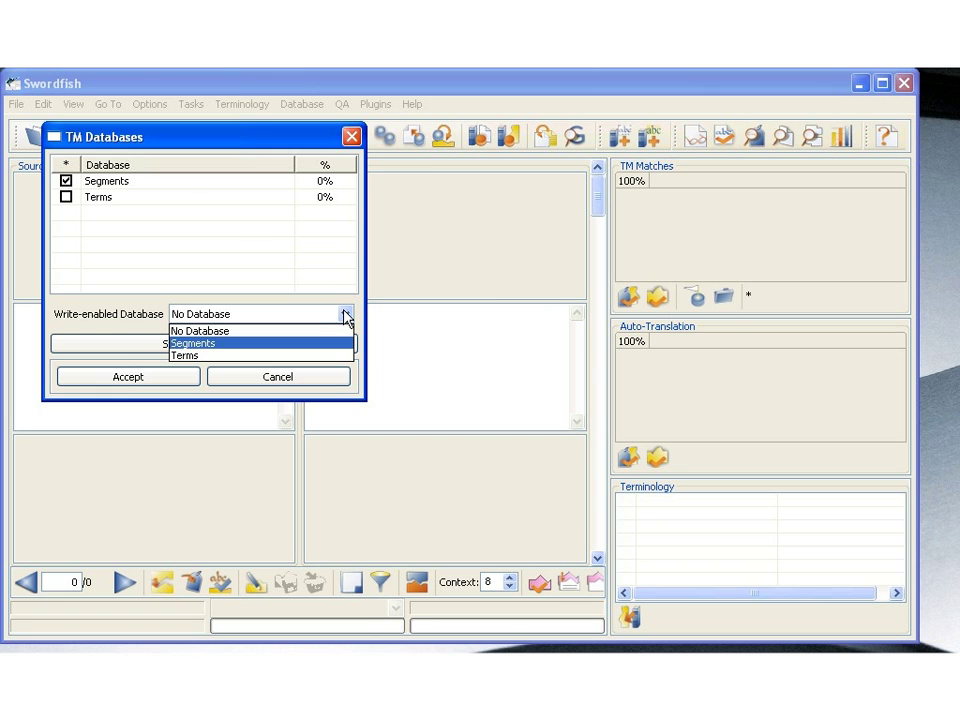
pyautogui.click(339, 343)
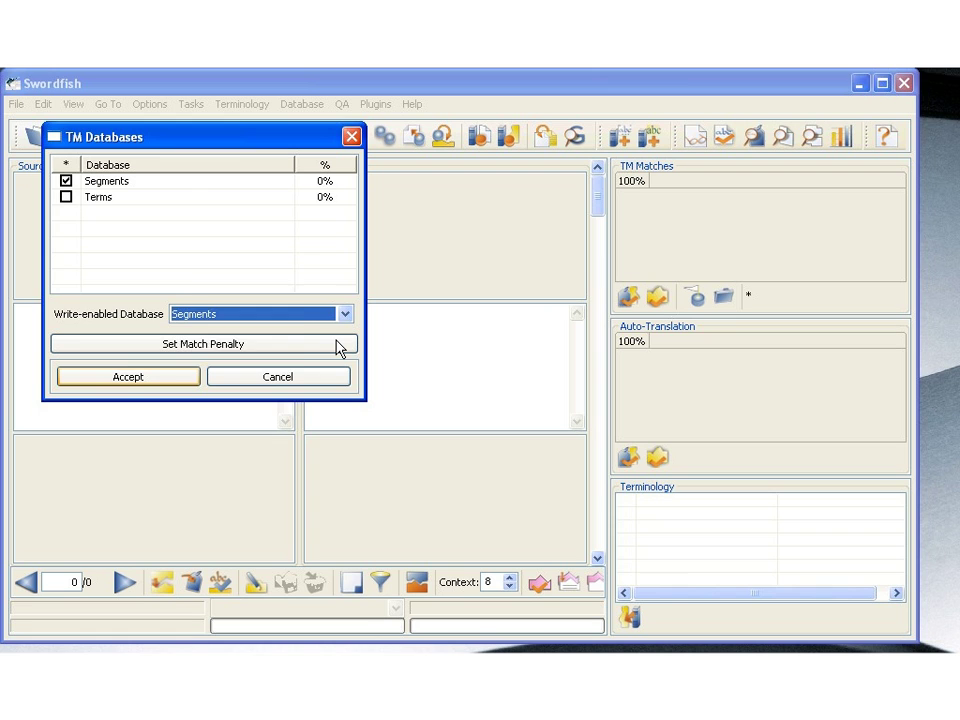
pyautogui.click(187, 379)
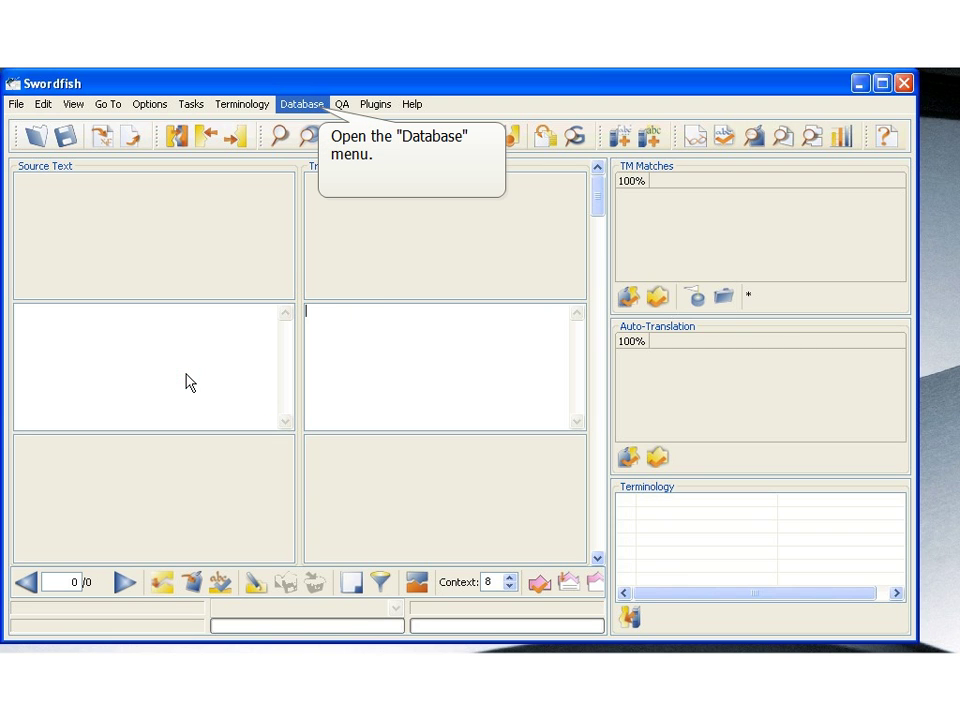
# Step: Enable the Terms database for terminology searches and make it the write-enabled terminology database
pyautogui.click(298, 109)
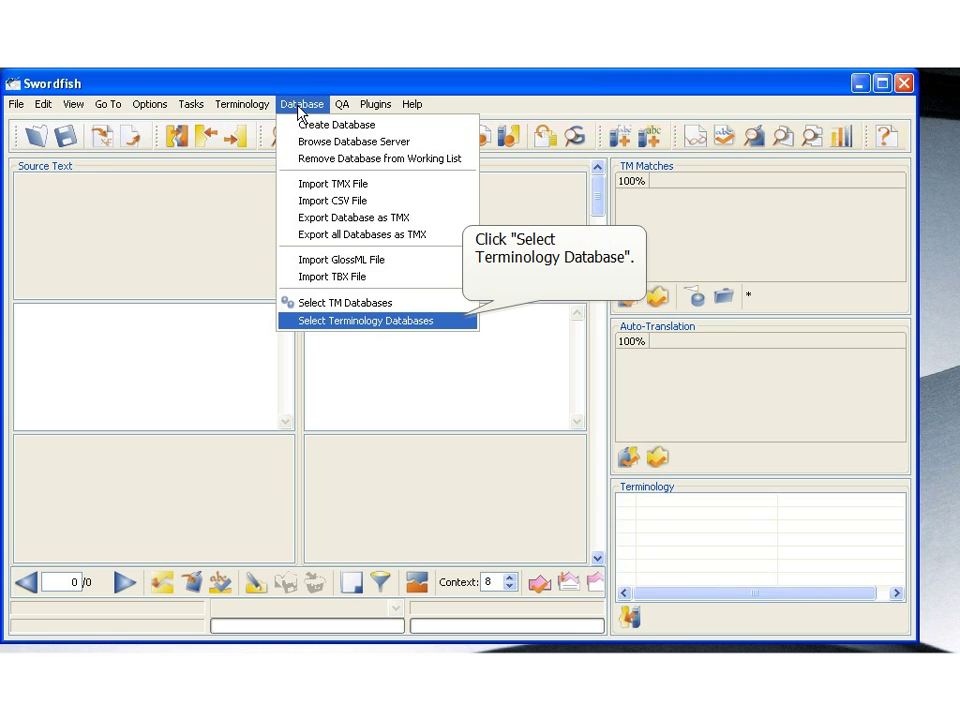
pyautogui.click(311, 321)
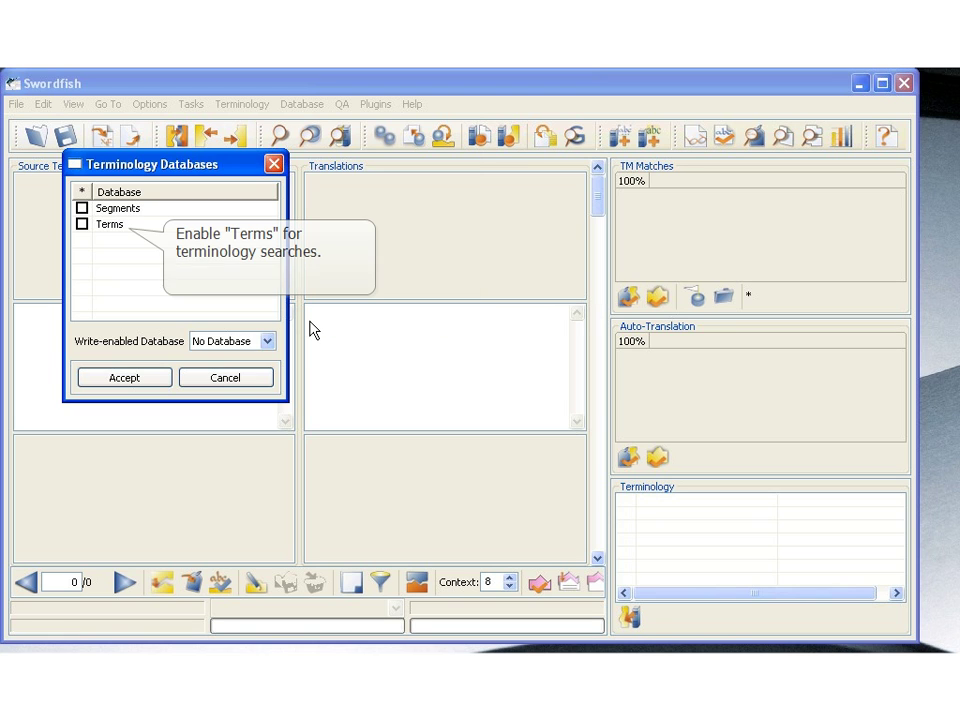
pyautogui.click(82, 224)
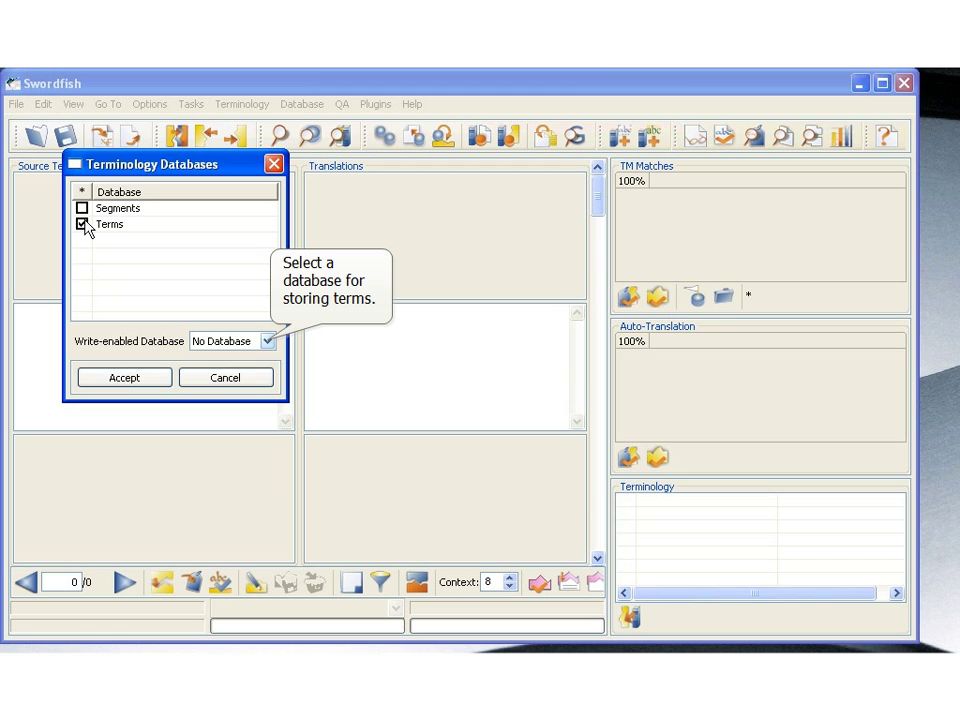
pyautogui.click(268, 341)
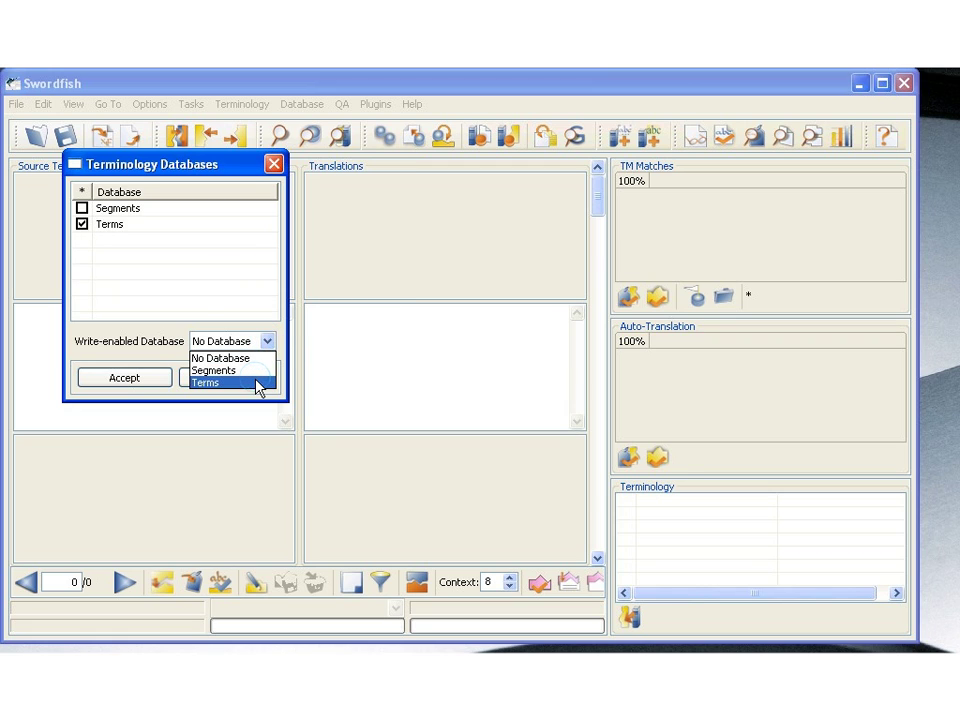
pyautogui.click(257, 383)
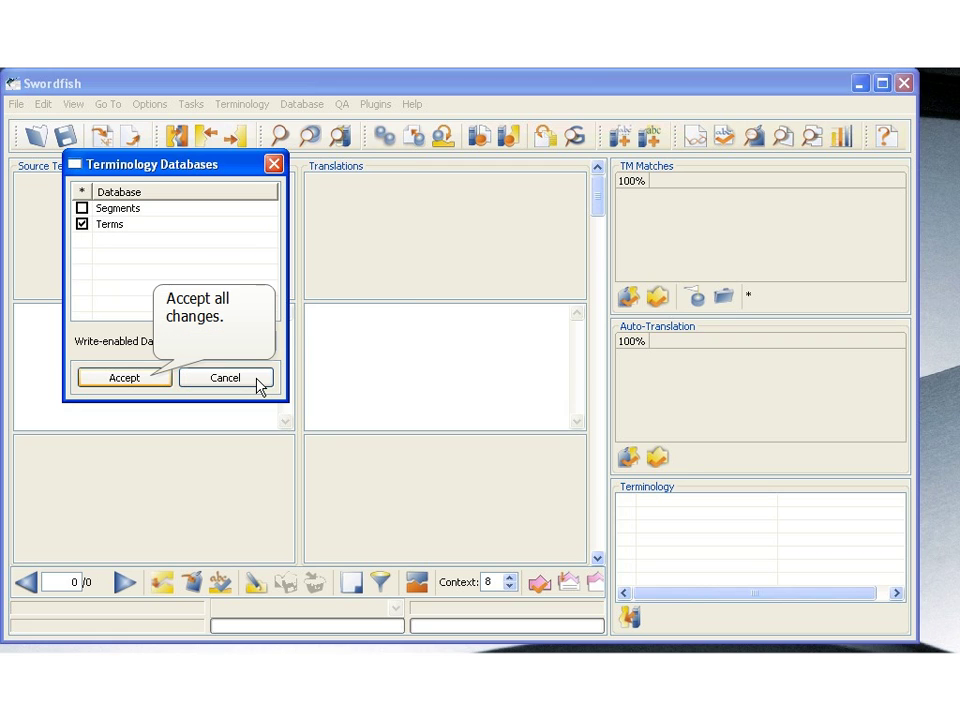
pyautogui.click(154, 383)
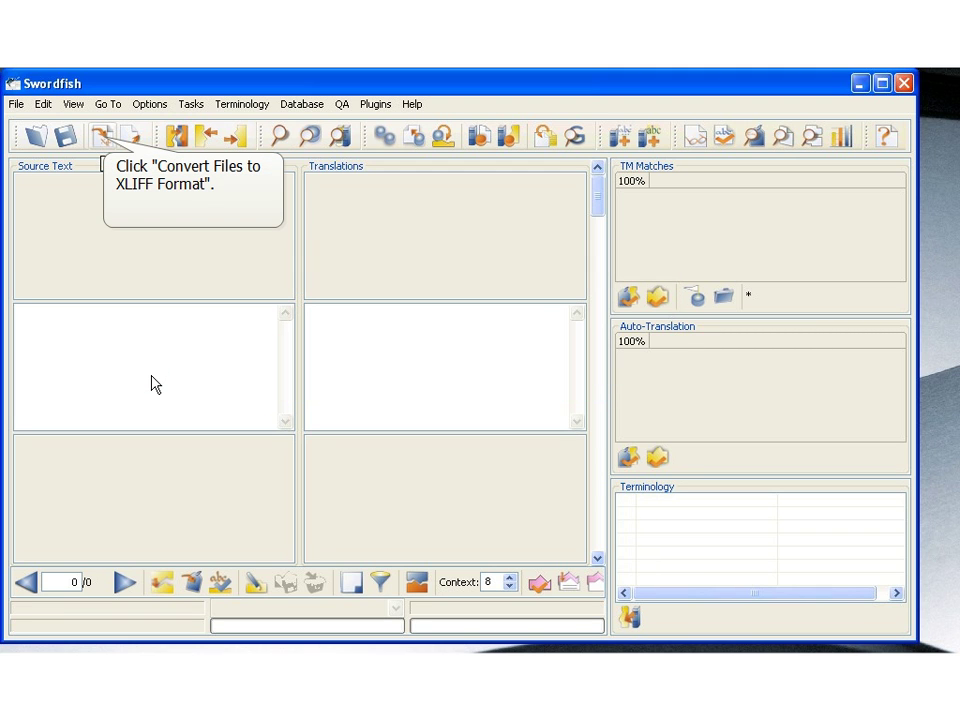
# Step: Convert TransSample.docx from the Desktop to an XLIFF file, keeping the preset German-to-English conversion options
pyautogui.click(101, 136)
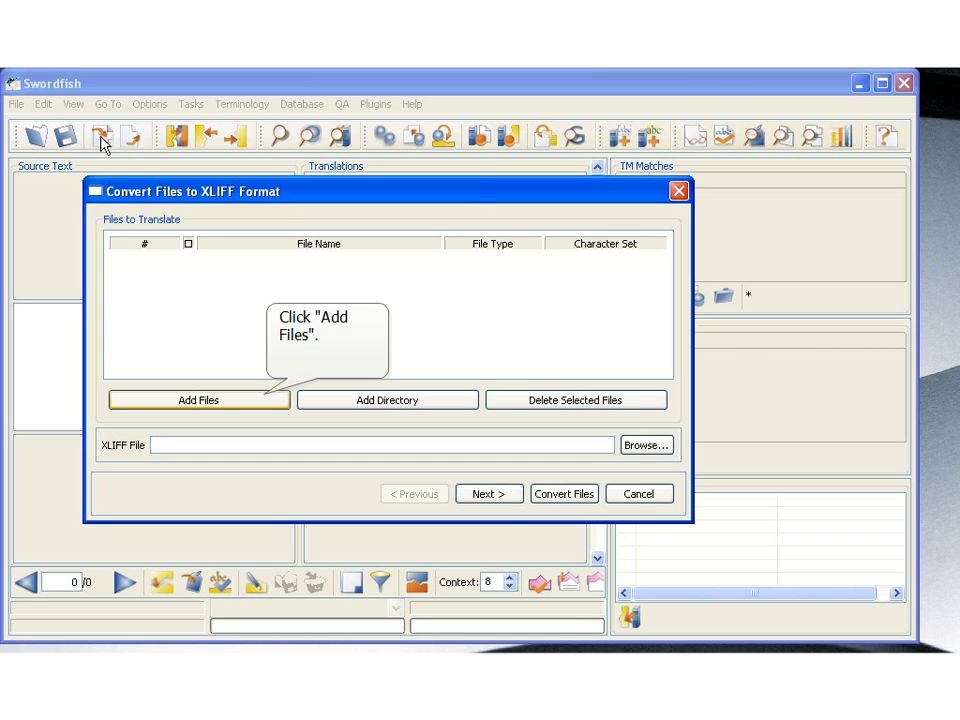
pyautogui.click(180, 397)
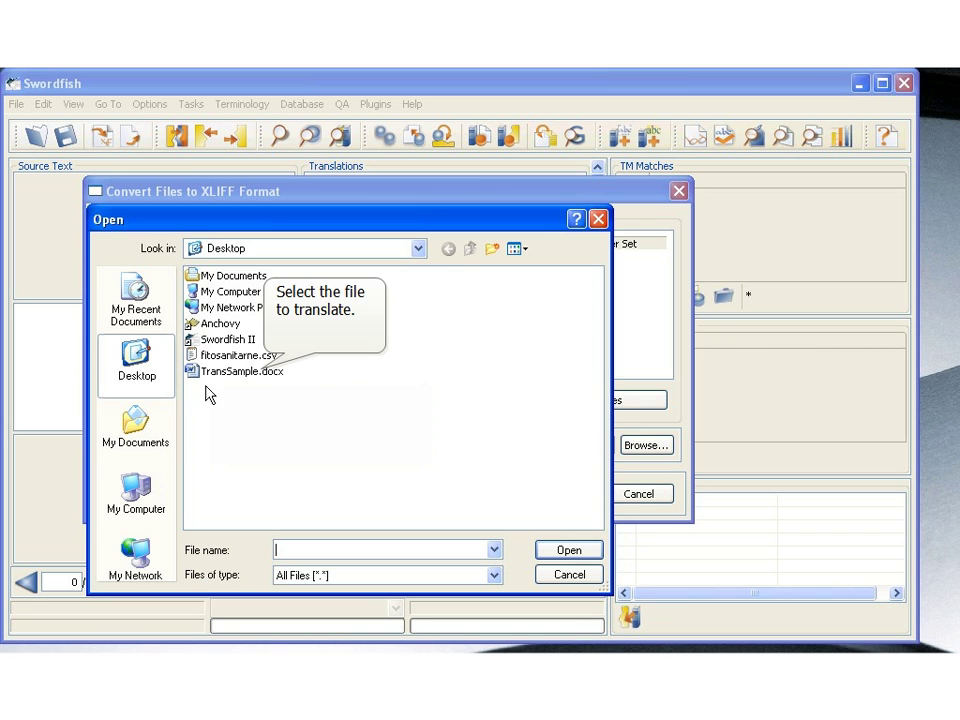
pyautogui.click(215, 372)
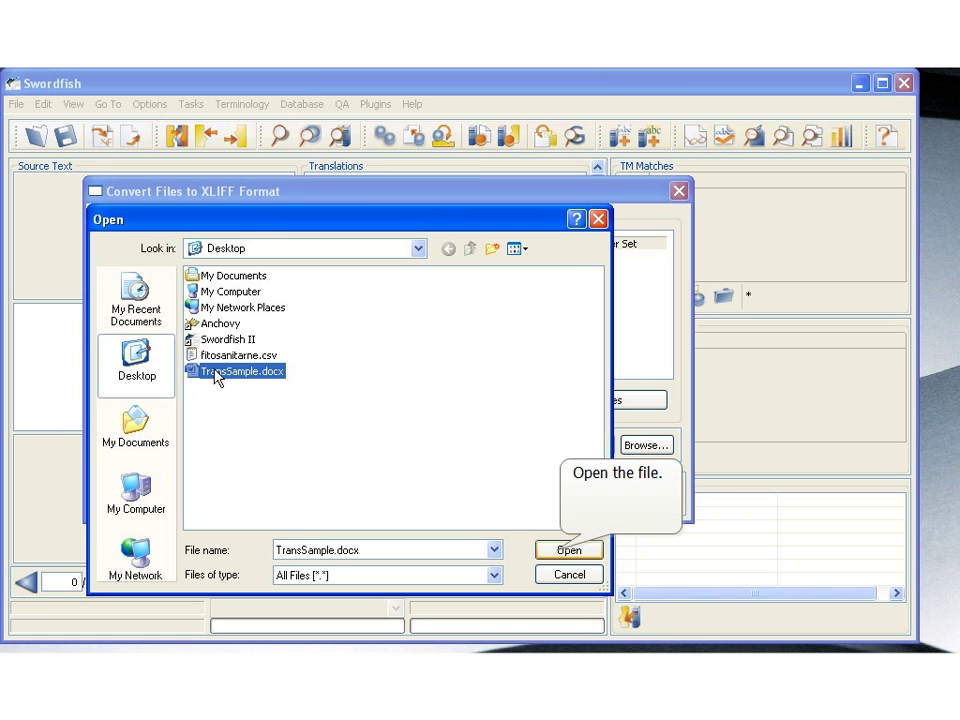
pyautogui.click(563, 553)
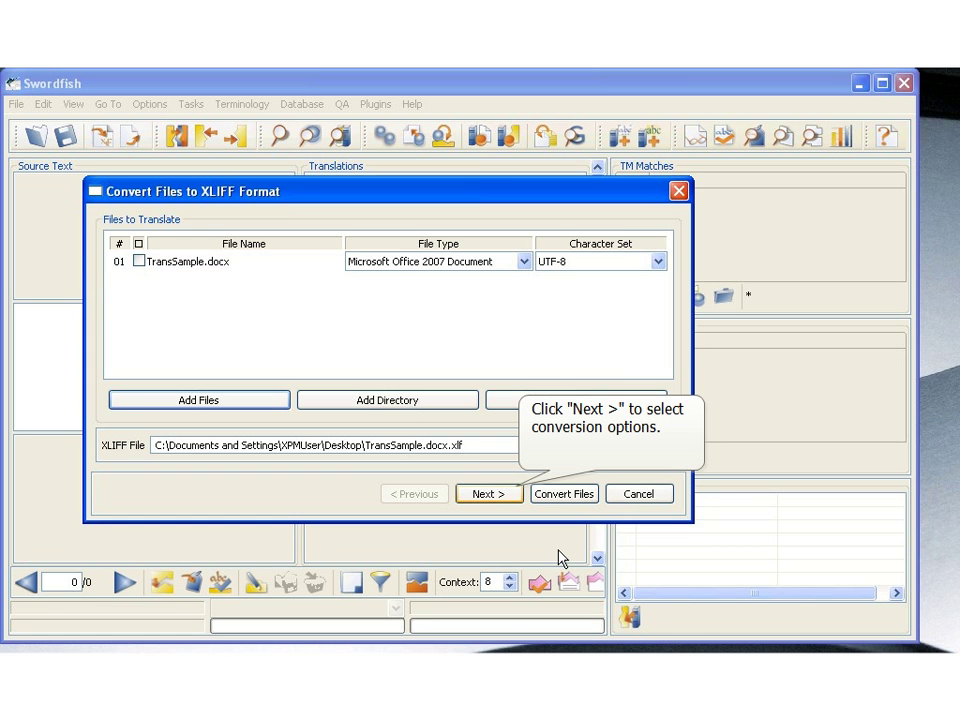
pyautogui.click(499, 496)
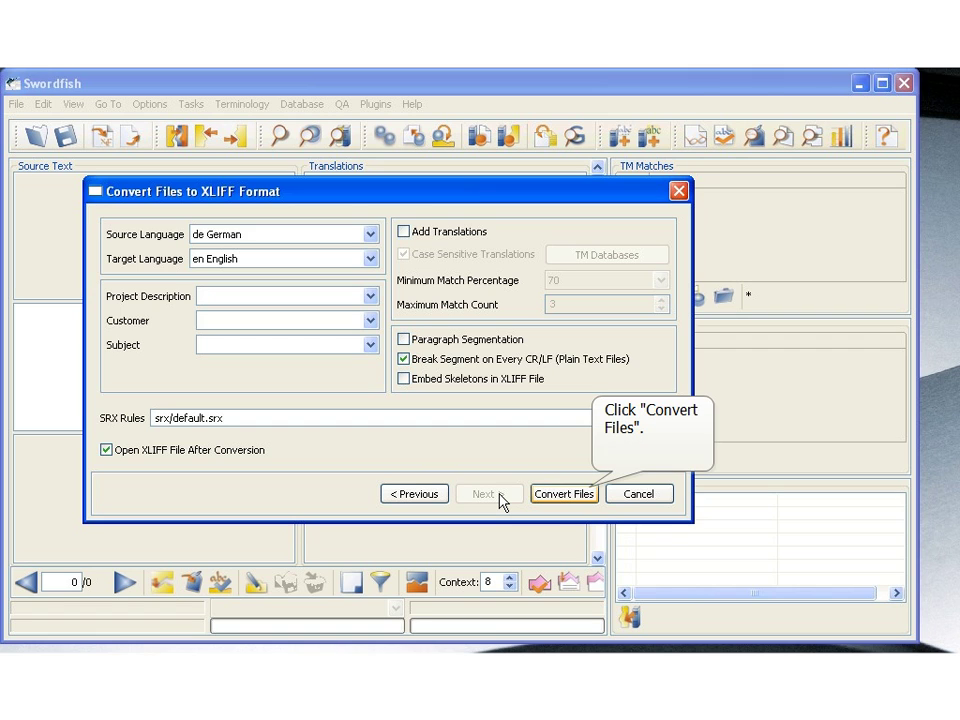
pyautogui.click(552, 500)
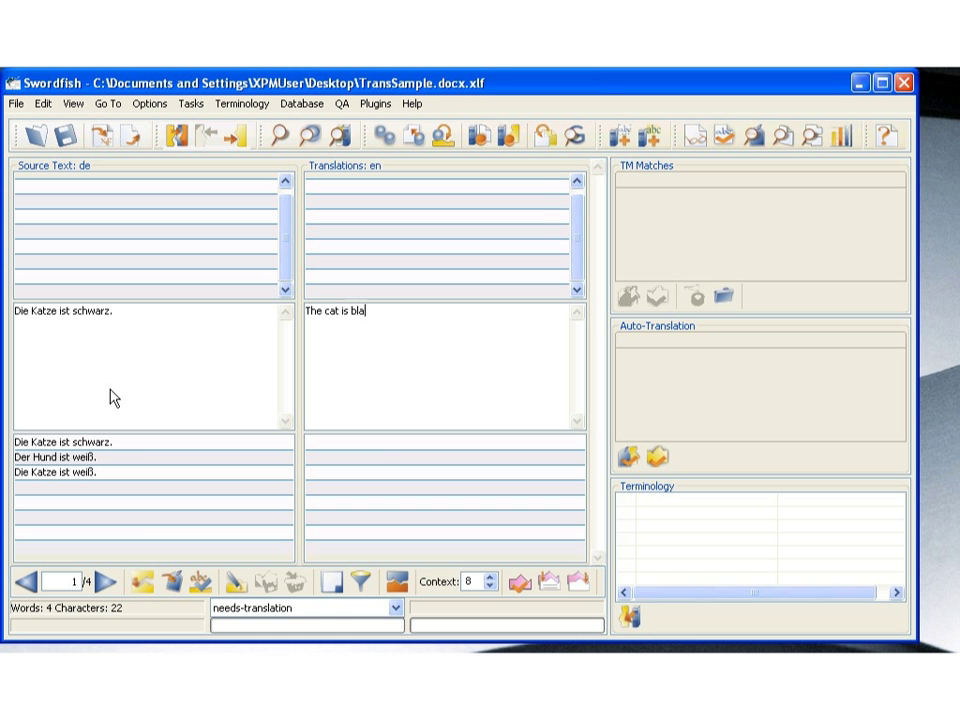
# Step: Complete the first segment's translation as "The cat is black." and add the term pair schwarz/black to the terminology database
pyautogui.write('.')
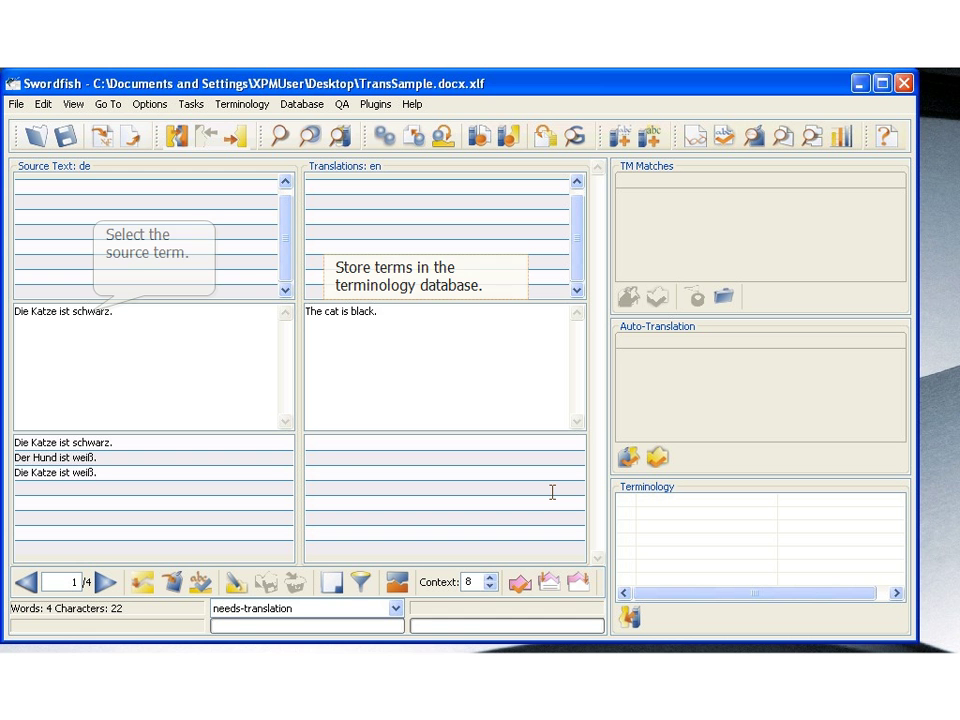
pyautogui.doubleClick(90, 311)
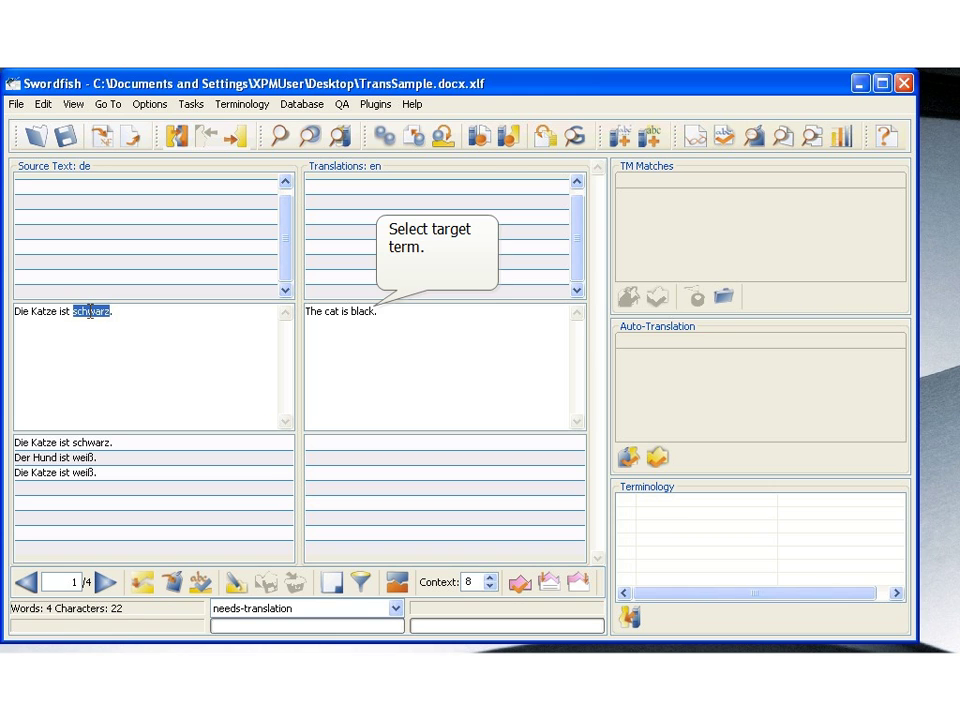
pyautogui.doubleClick(360, 312)
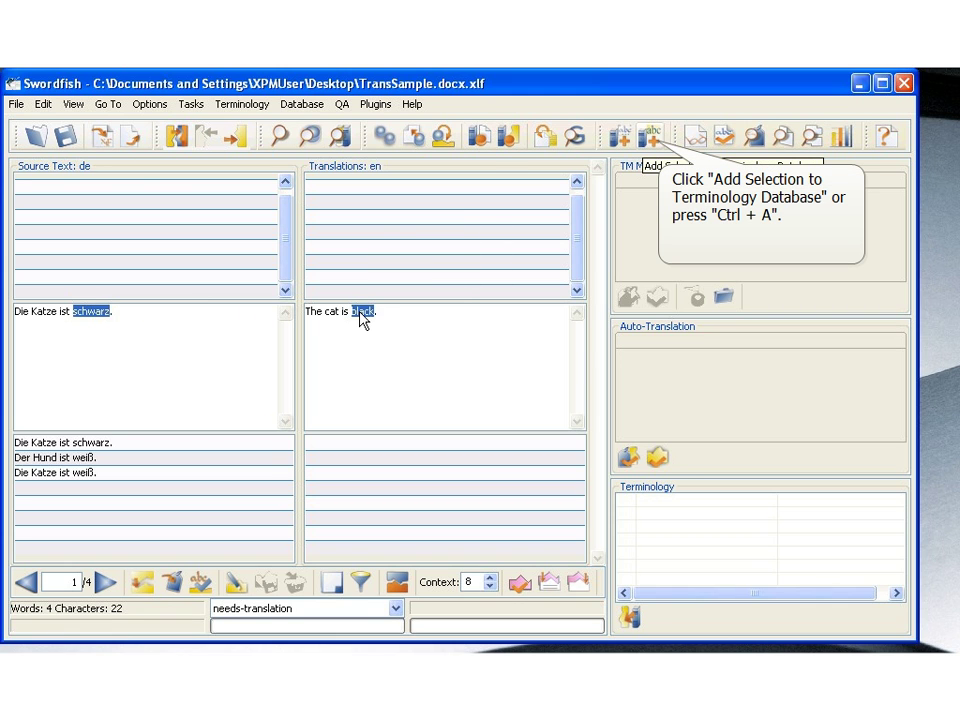
pyautogui.click(646, 140)
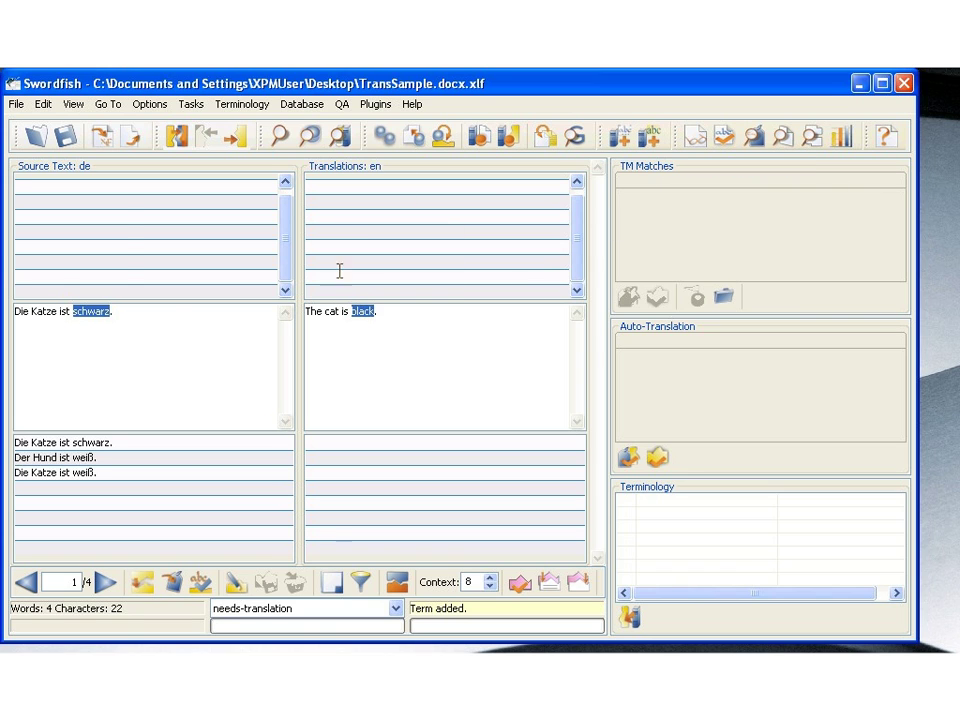
# Step: Add the term pair Katze/cat to the terminology database and approve the first segment, moving on to the next unapproved one
pyautogui.click(330, 311)
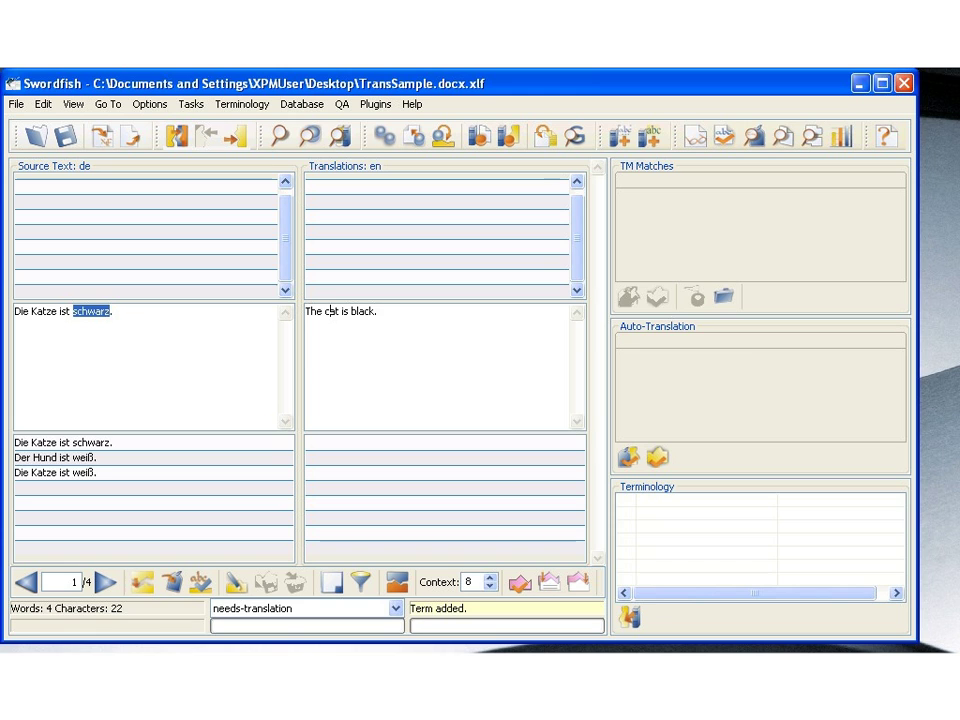
pyautogui.doubleClick(330, 311)
pyautogui.doubleClick(43, 312)
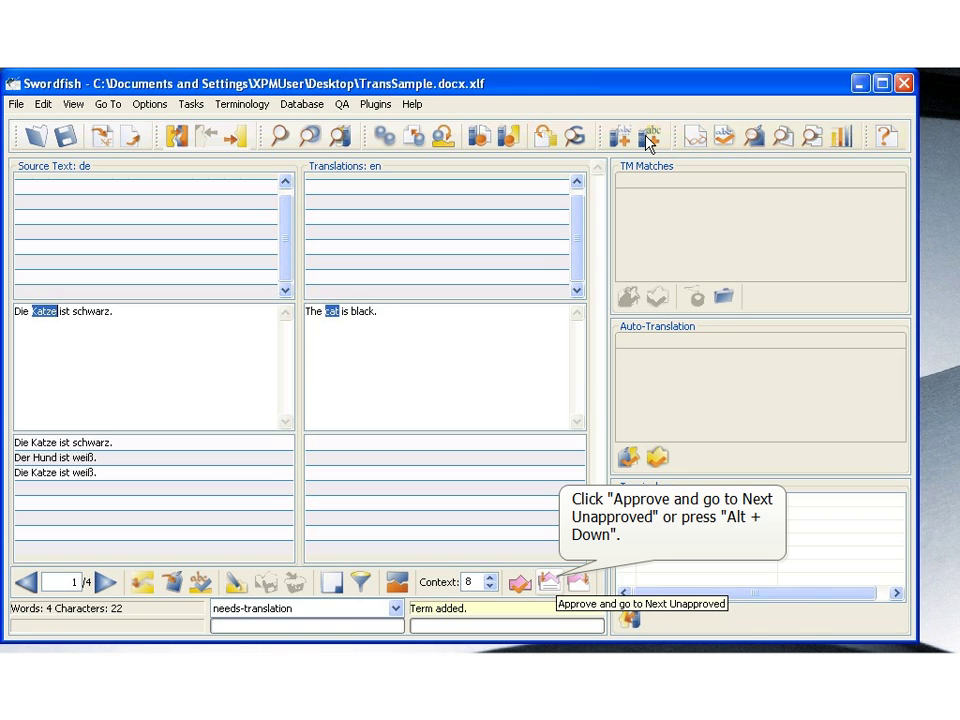
pyautogui.click(549, 582)
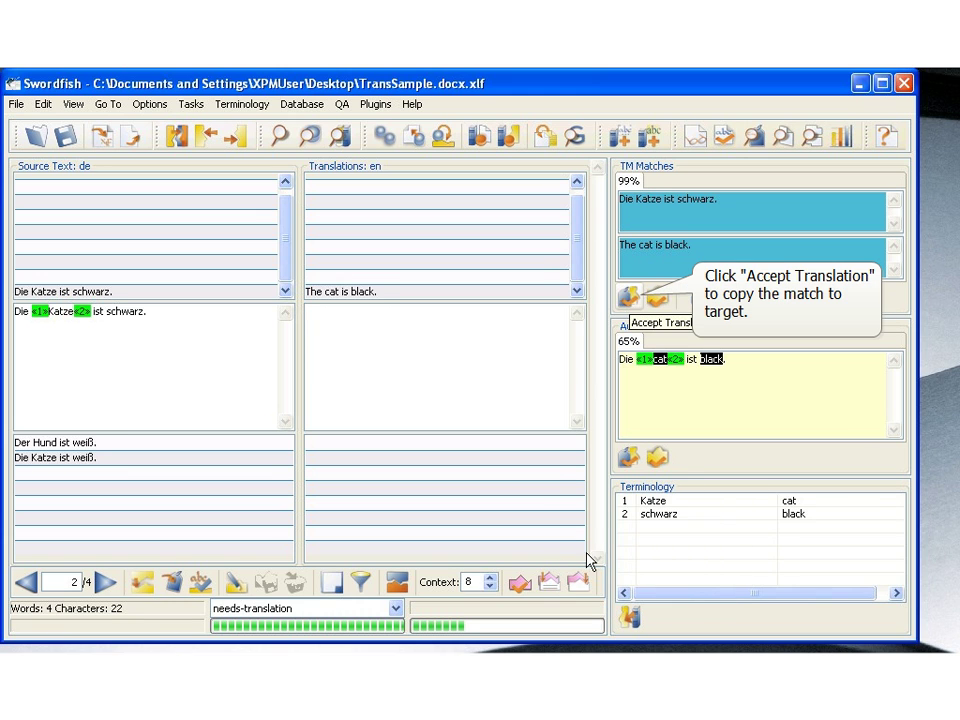
# Step: Translate the second segment by accepting the TM match with tags 1 and 2 inserted around "cat", and approve it
pyautogui.click(628, 297)
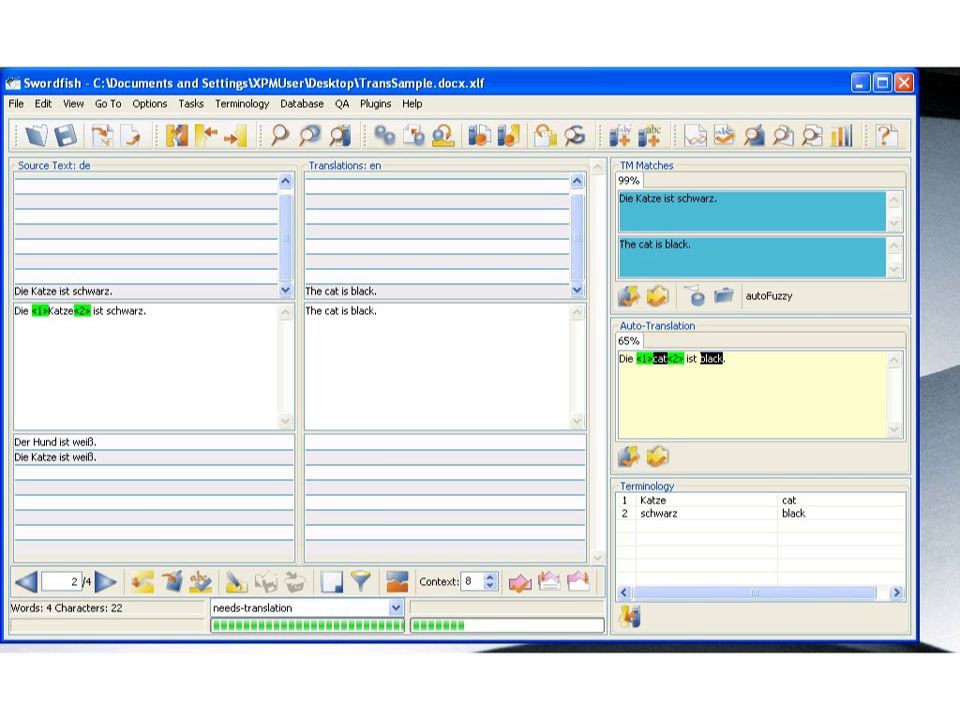
pyautogui.click(321, 313)
pyautogui.hotkey('ctrl', '1')
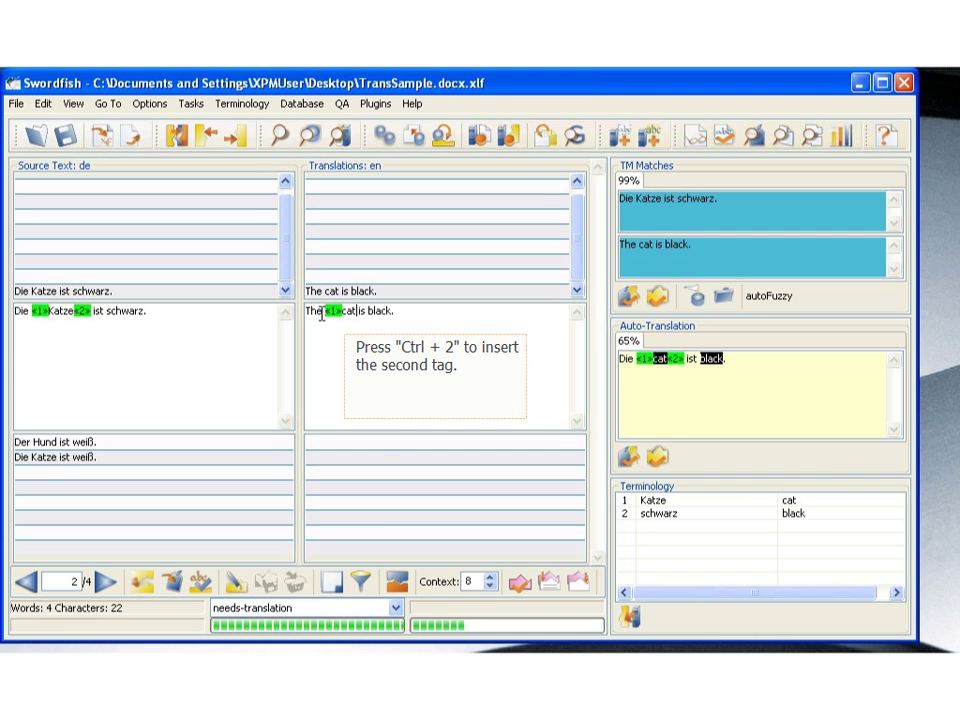
pyautogui.hotkey('ctrl', '2')
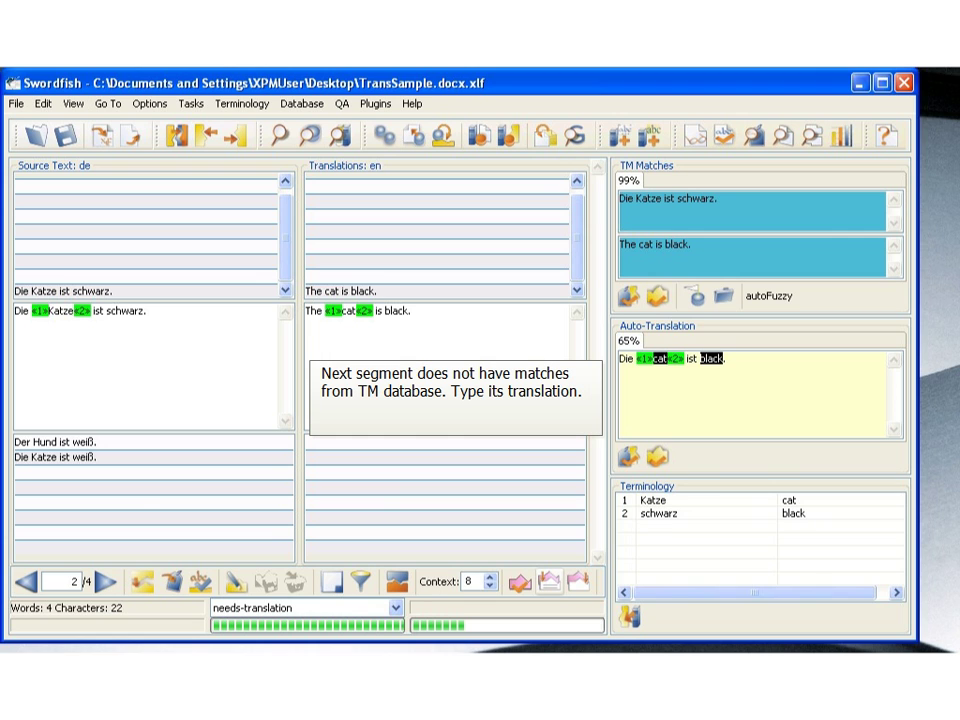
pyautogui.click(549, 583)
# Step: Translate the third segment as "The dog is white." and add the term pair Hund/dog to the terminology database
pyautogui.write('The')
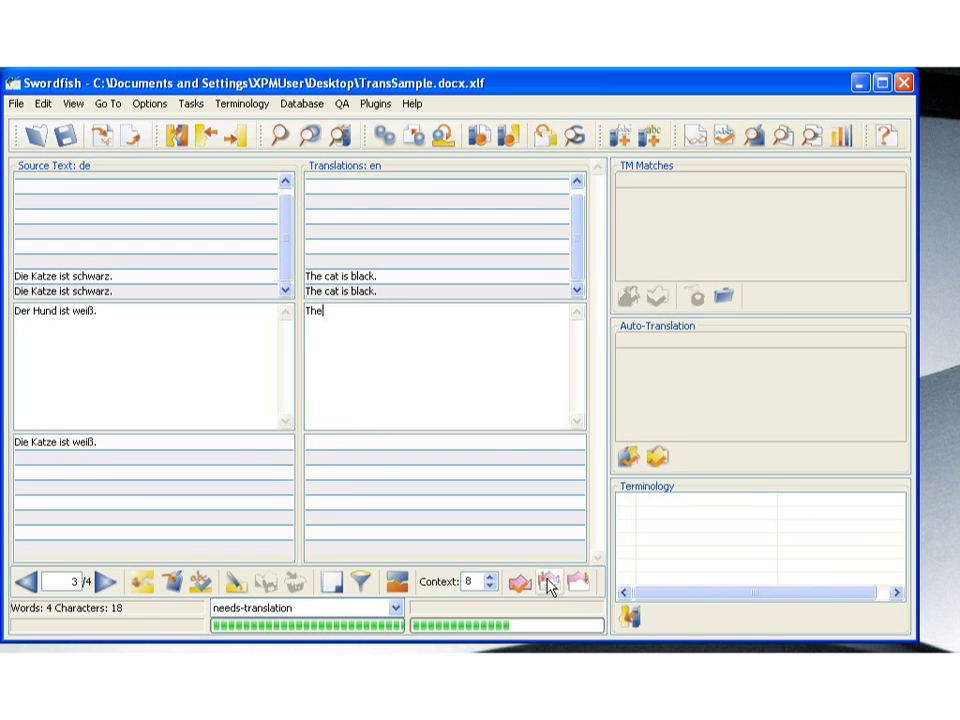
pyautogui.write(' dog is white.')
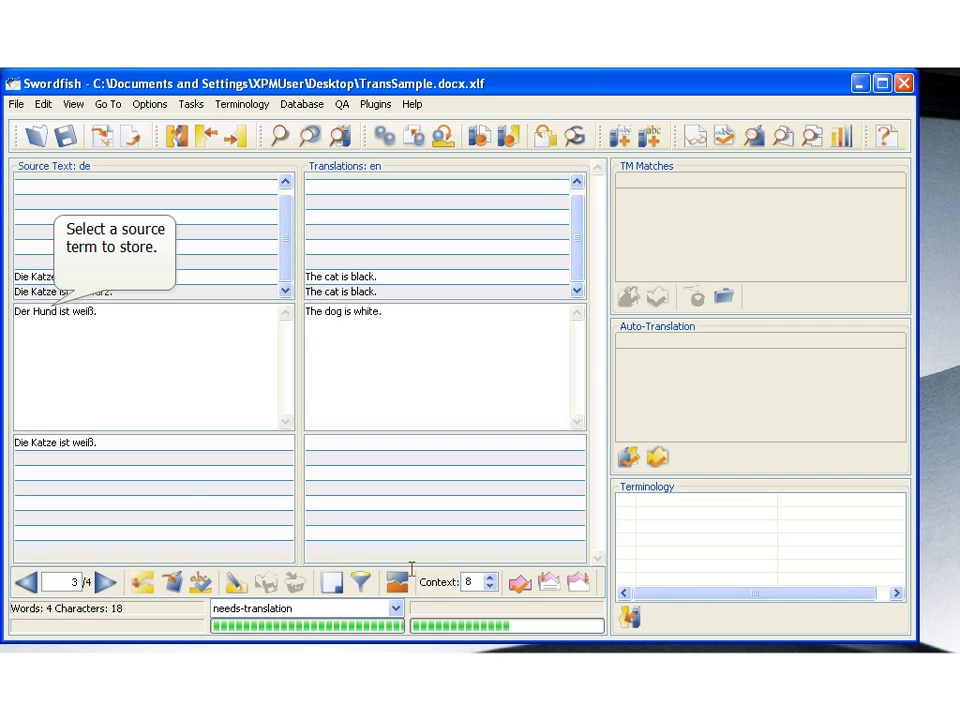
pyautogui.doubleClick(41, 315)
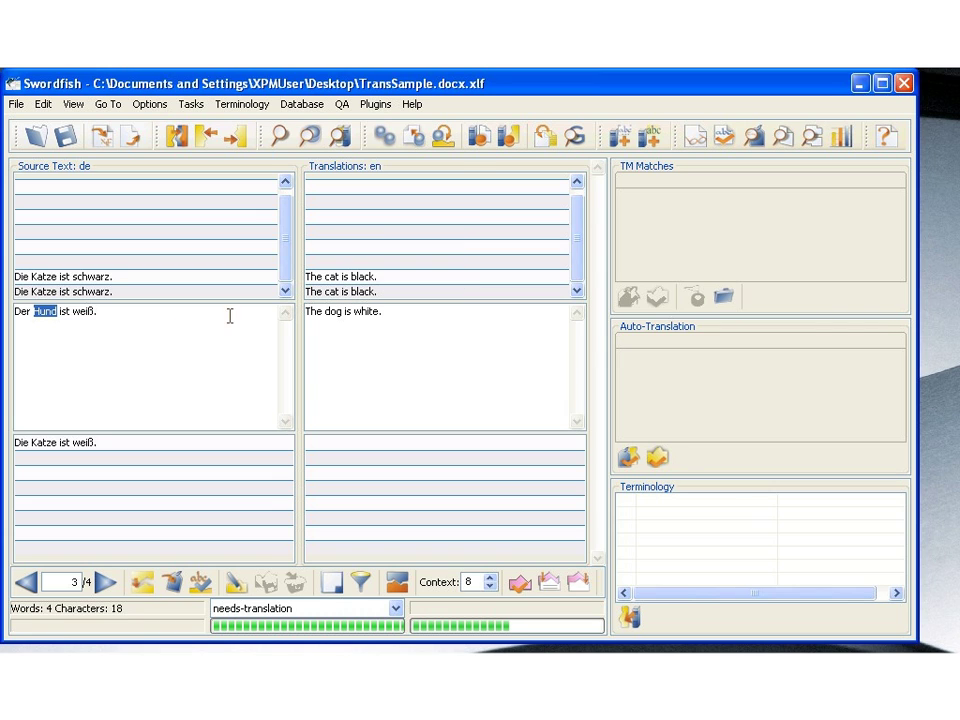
pyautogui.doubleClick(333, 312)
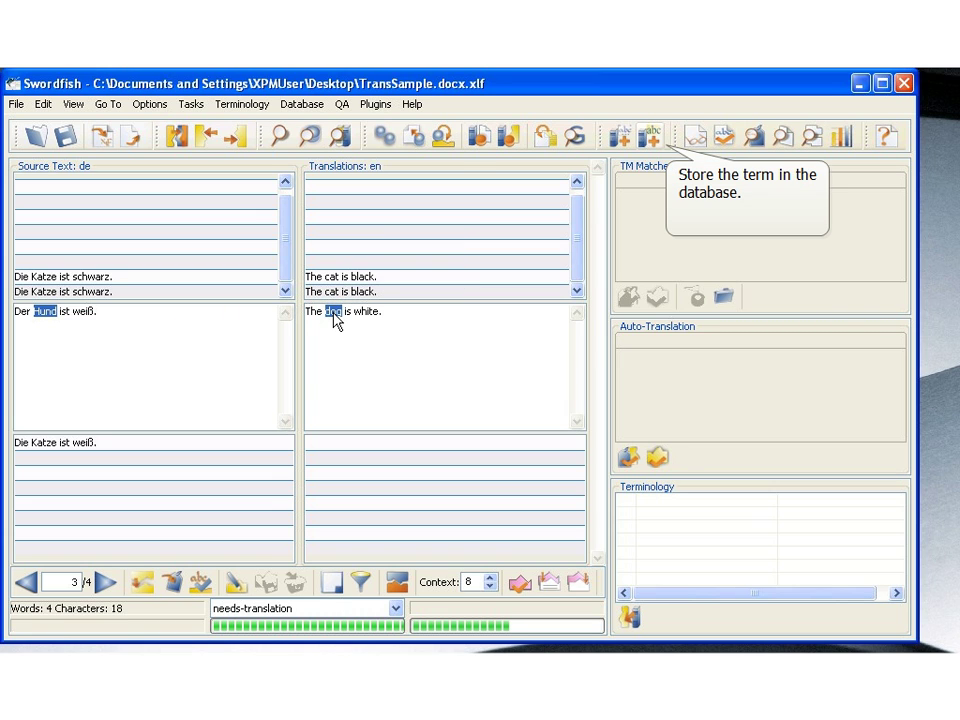
pyautogui.click(650, 135)
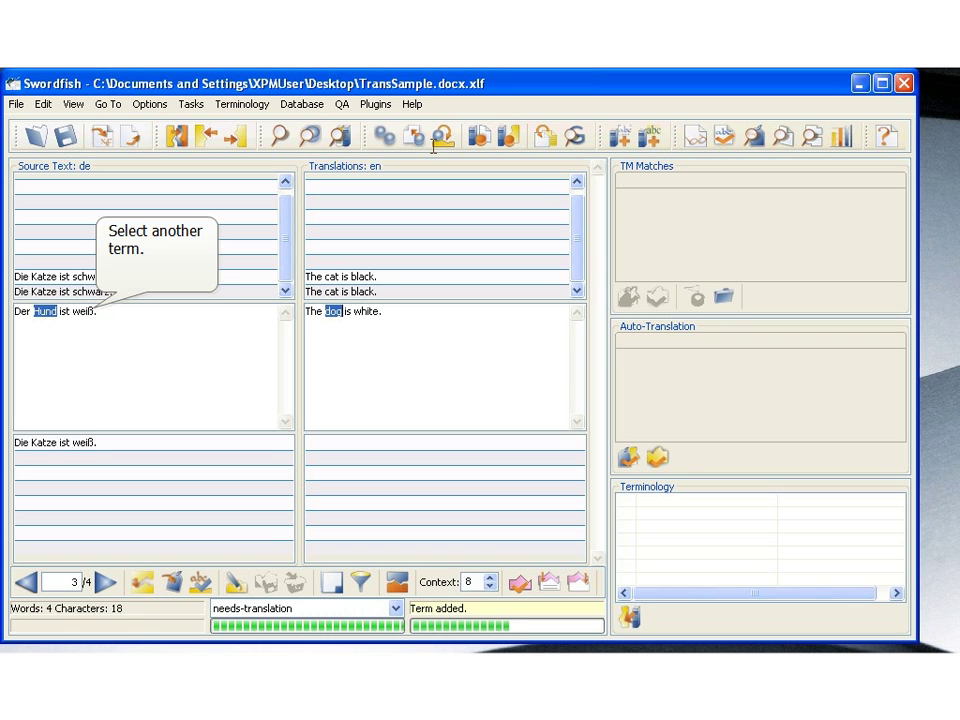
# Step: Add the term pair weiß/white from the third segment to the terminology database
pyautogui.doubleClick(80, 311)
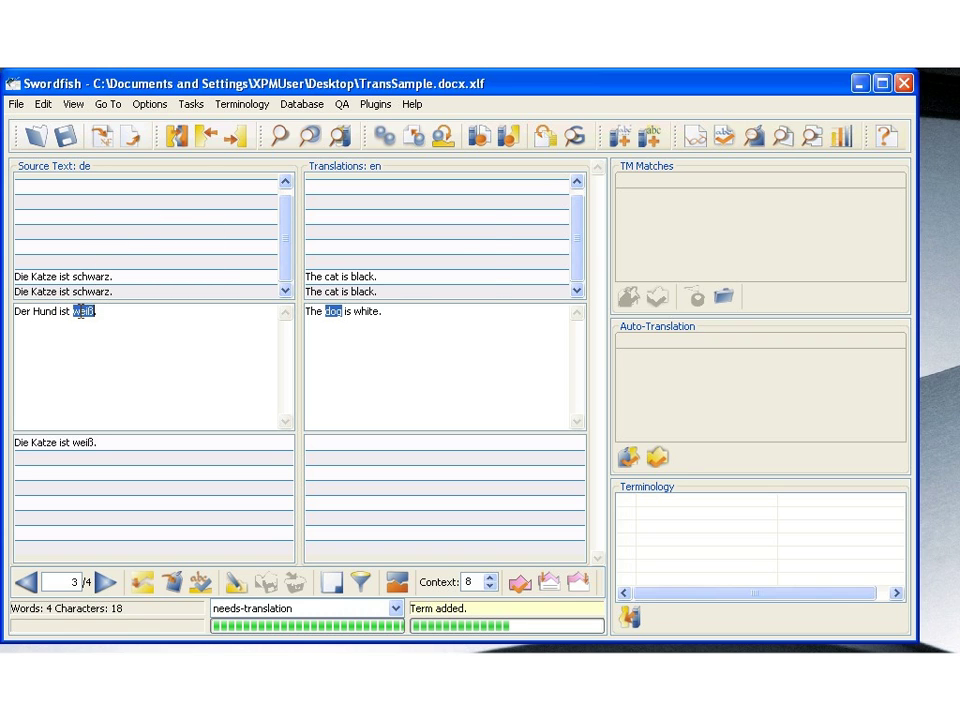
pyautogui.doubleClick(366, 313)
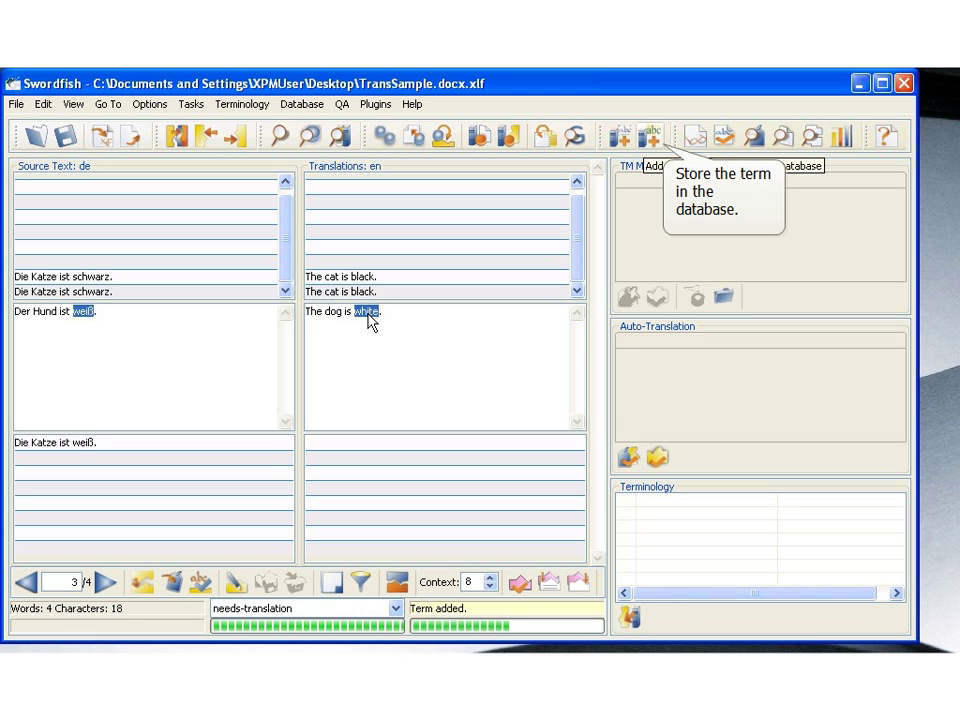
pyautogui.click(645, 139)
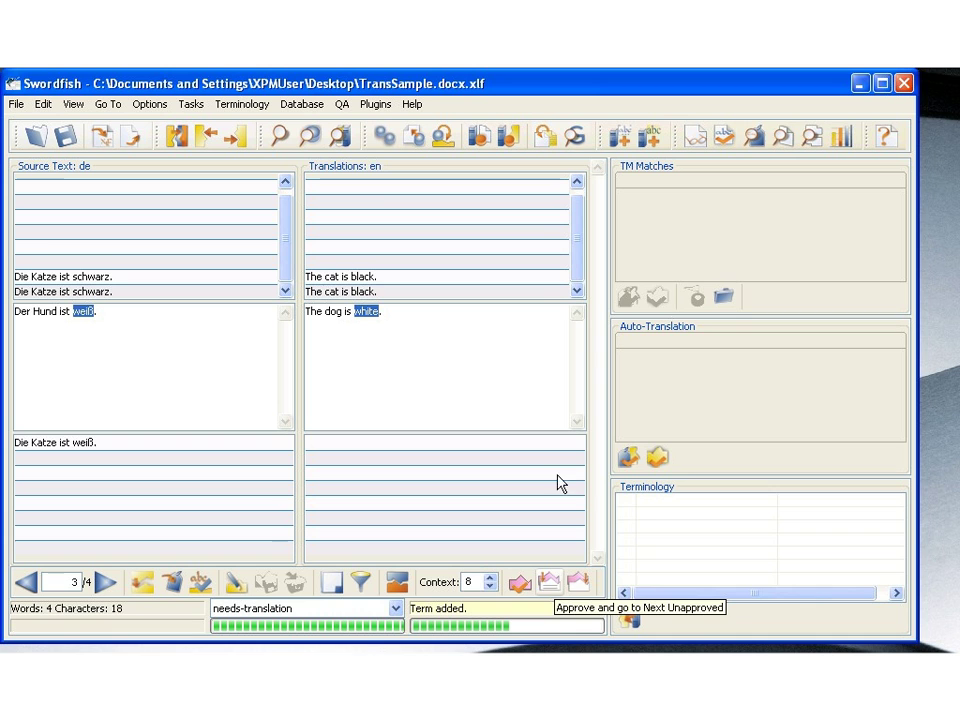
# Step: Approve the third segment and the fourth segment's auto-translation "The cat is white.", and save the XLIFF file
pyautogui.click(551, 582)
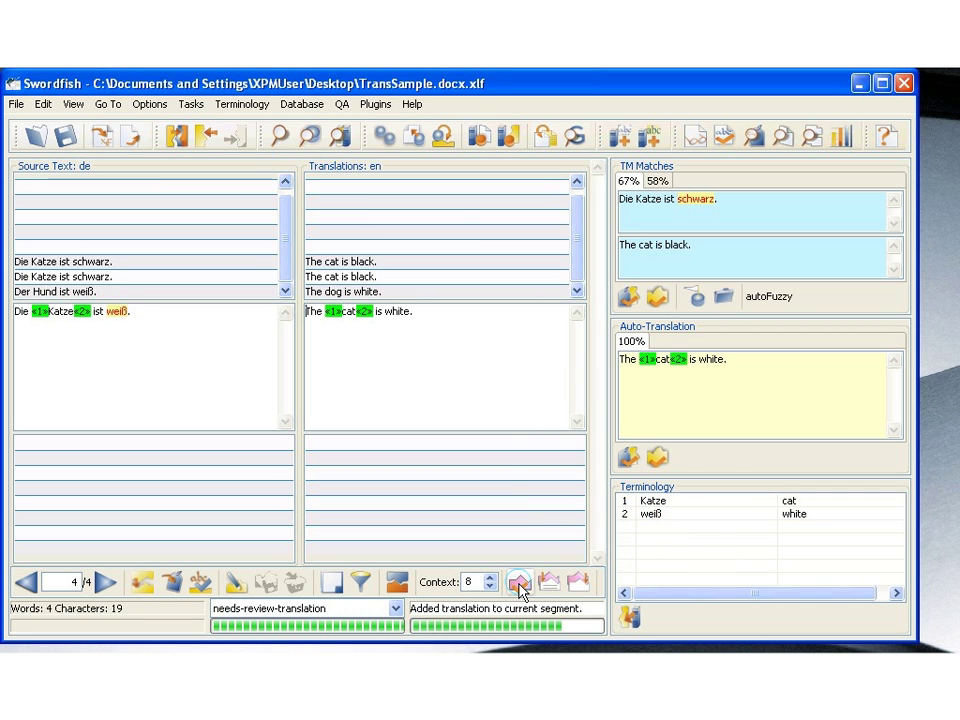
pyautogui.click(521, 586)
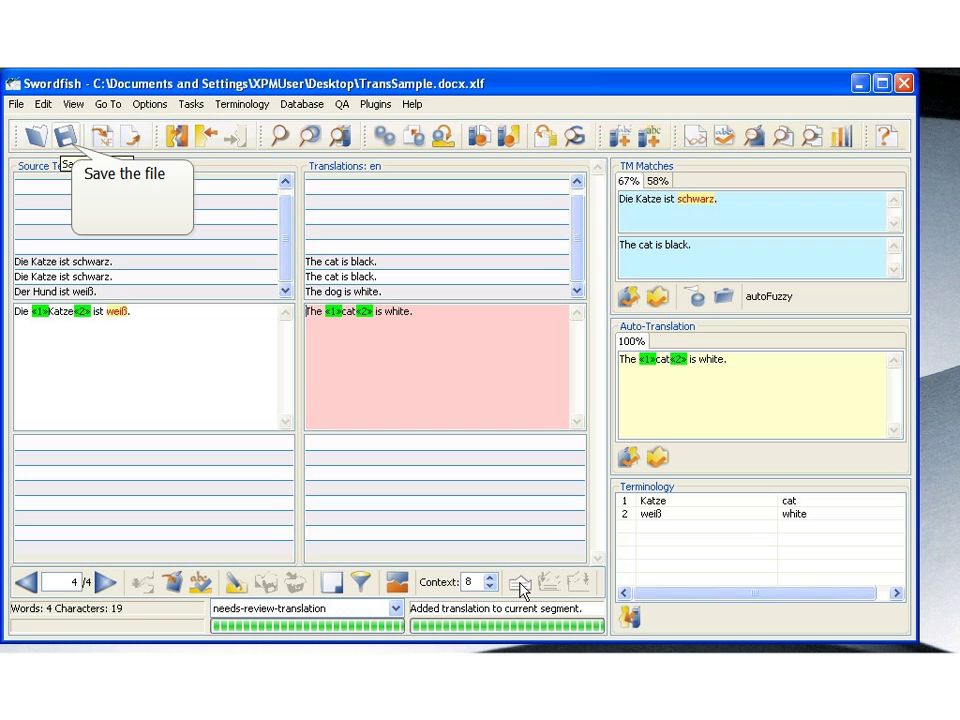
pyautogui.click(63, 137)
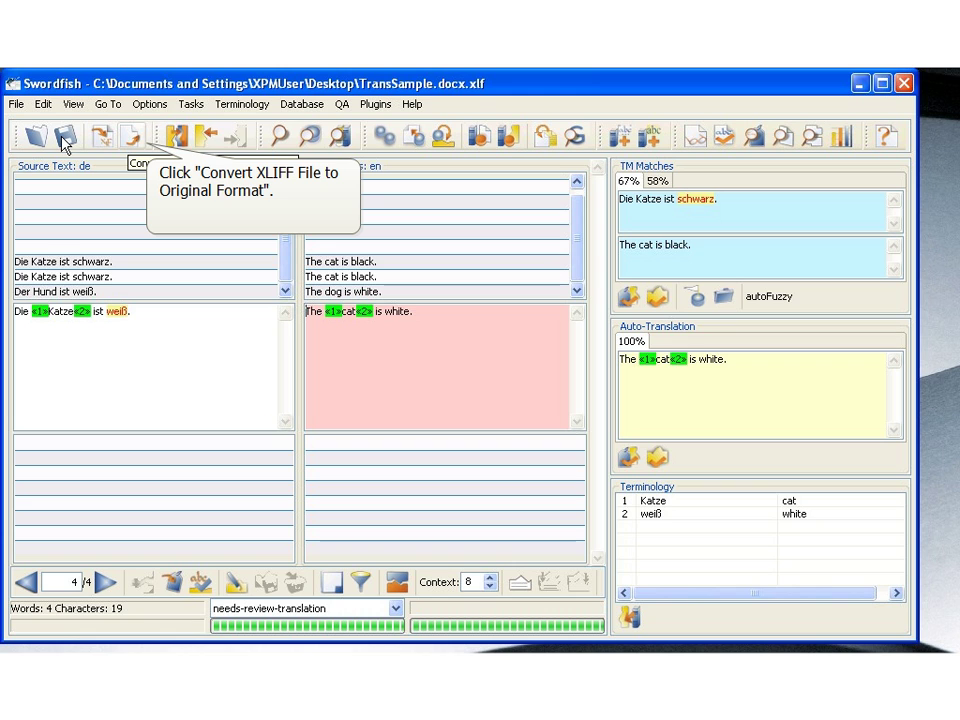
# Step: Convert the XLIFF file back to its original format as TransSample_en.docx on the Desktop, with the file set to open after conversion
pyautogui.click(128, 137)
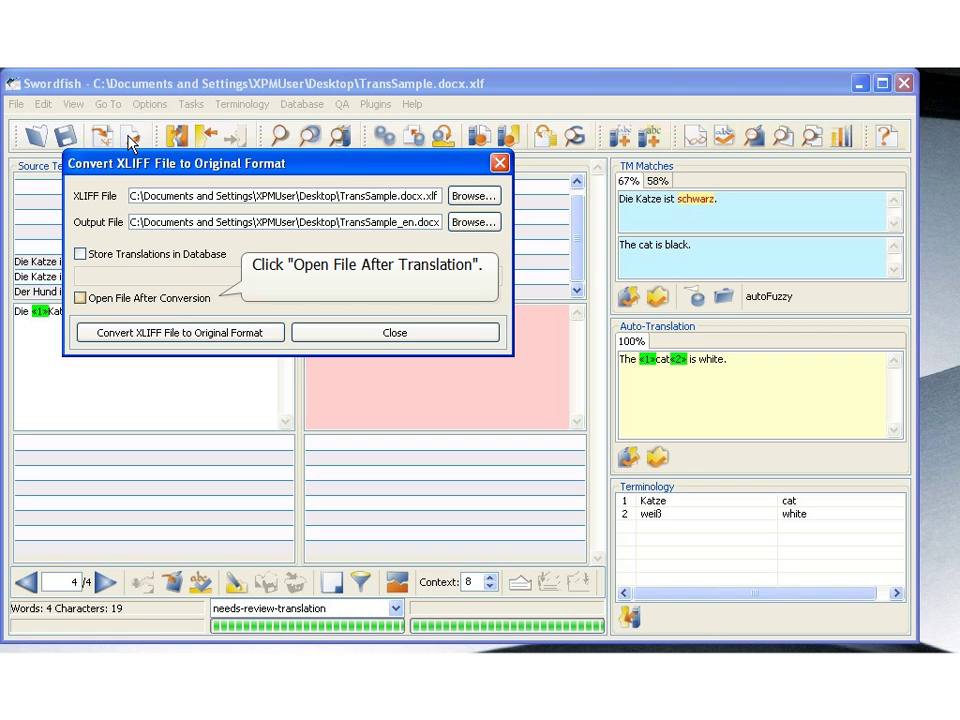
pyautogui.click(130, 303)
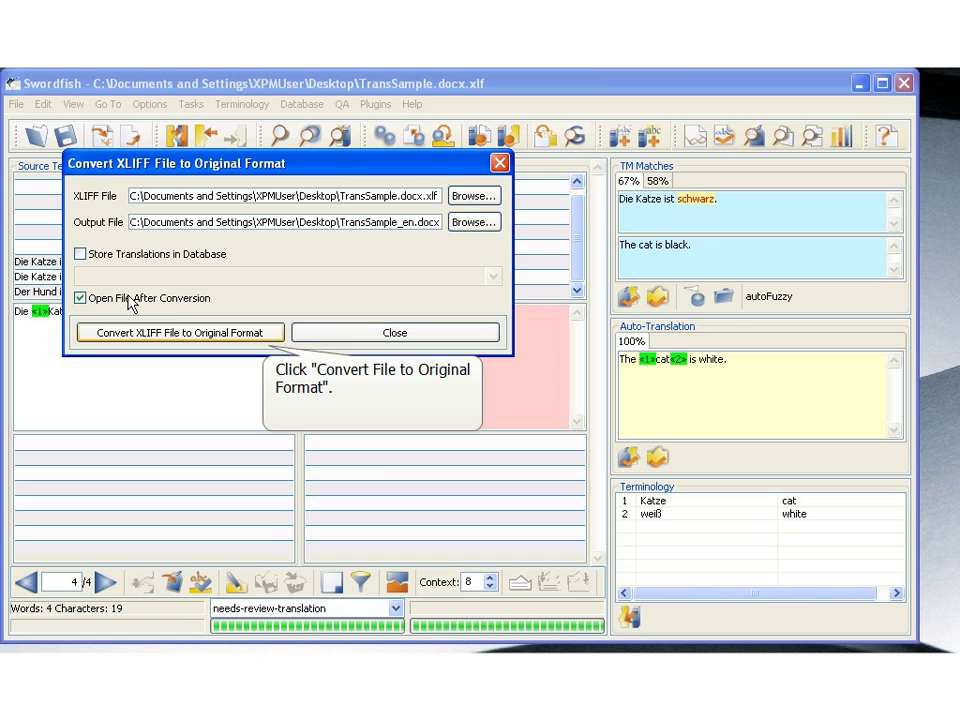
pyautogui.click(130, 333)
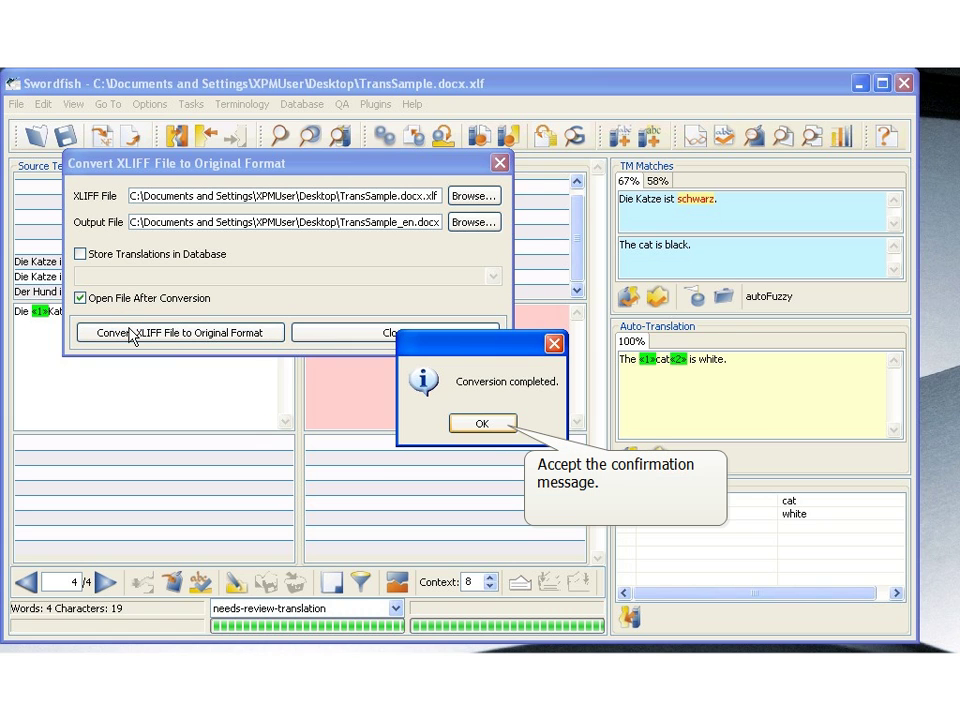
pyautogui.click(481, 425)
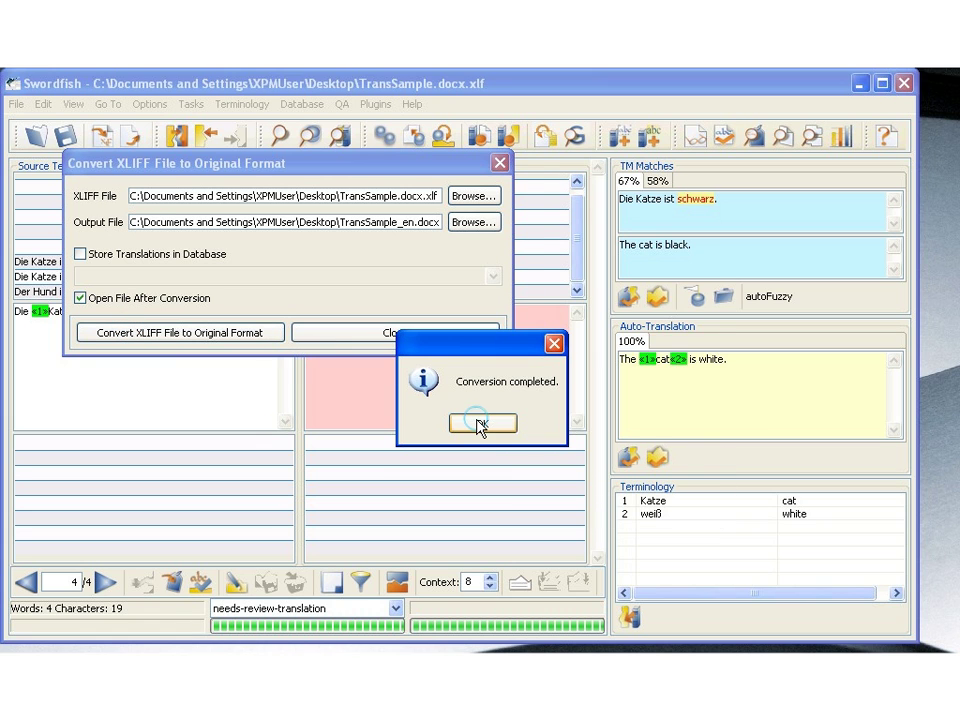